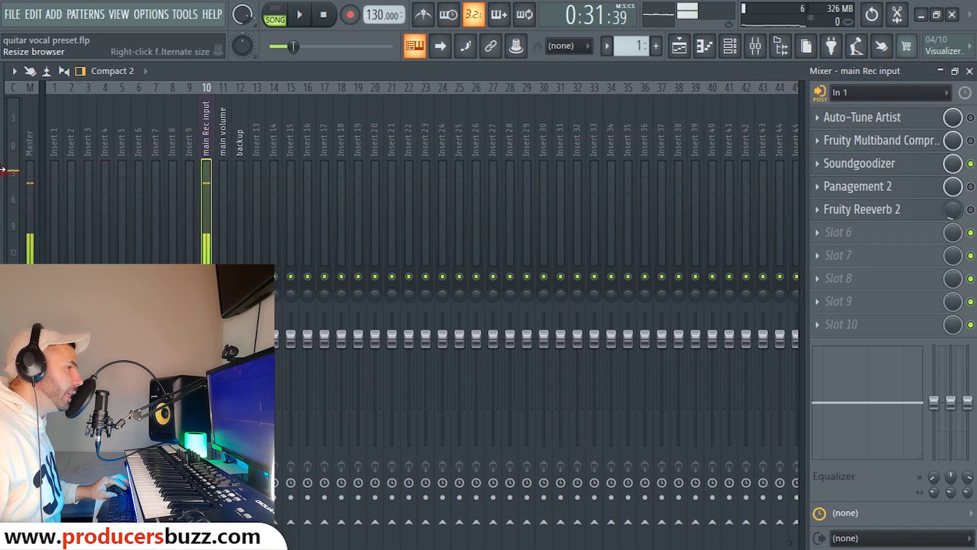
Step: Open the browser beside the mixer and collapse its tree to Current project, Recent files and Plugin database
{"action": "left_click_drag", "start_coordinate": [14, 169], "coordinate": [213, 174]}
{"action": "left_click", "coordinate": [19, 71]}
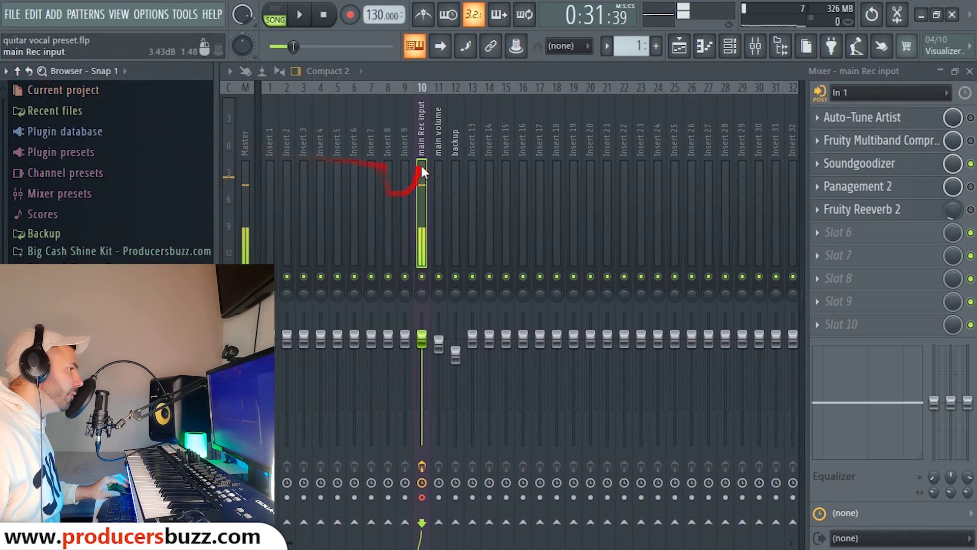
Step: Hide the mixer and play the guitar beat and vocal takes in the playlist
{"action": "left_click", "coordinate": [969, 71]}
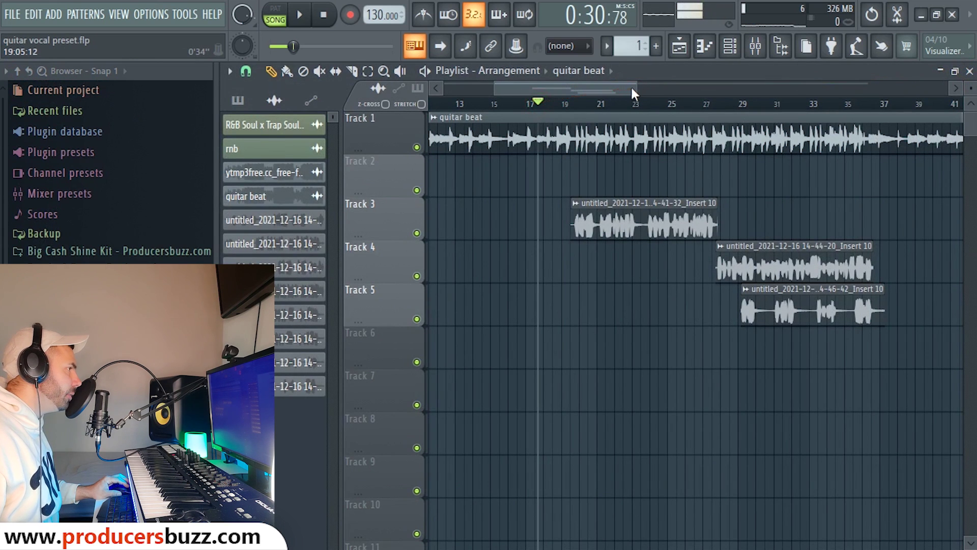
{"action": "mouse_move", "coordinate": [633, 91]}
{"action": "left_mouse_down"}
{"action": "mouse_move", "coordinate": [594, 87]}
{"action": "mouse_move", "coordinate": [618, 91]}
{"action": "left_mouse_up"}
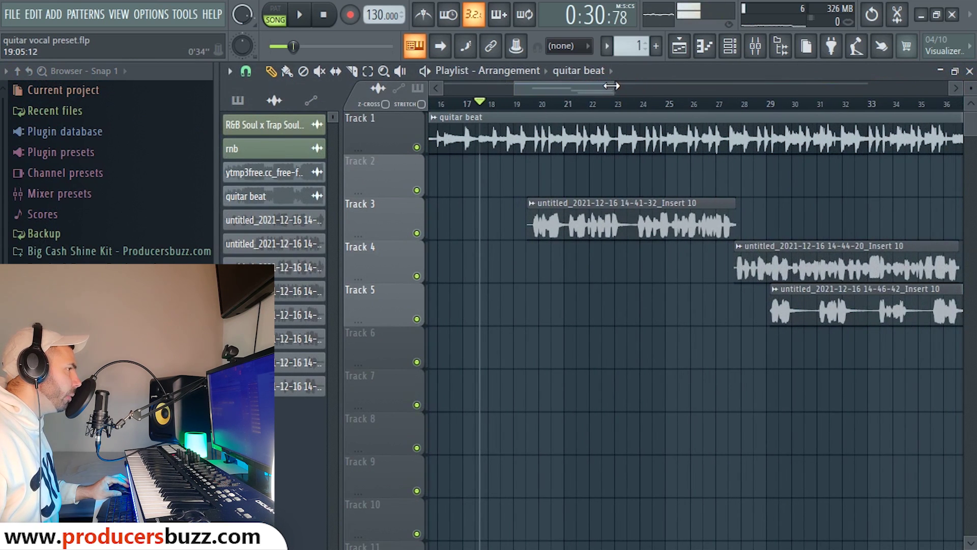
{"action": "key", "text": "space"}
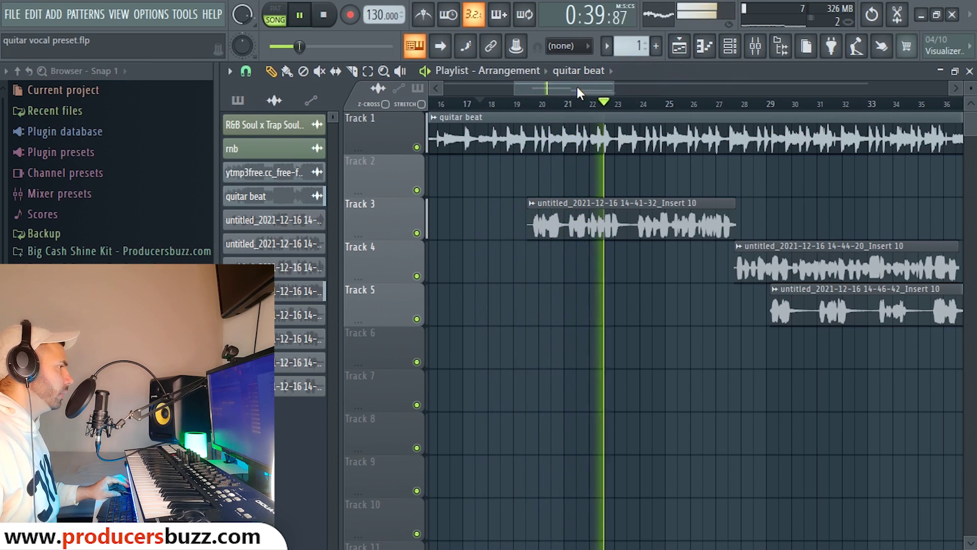
{"action": "key", "text": "space"}
Step: Mute Track 3 and play back the remaining vocal takes
{"action": "left_click", "coordinate": [417, 233]}
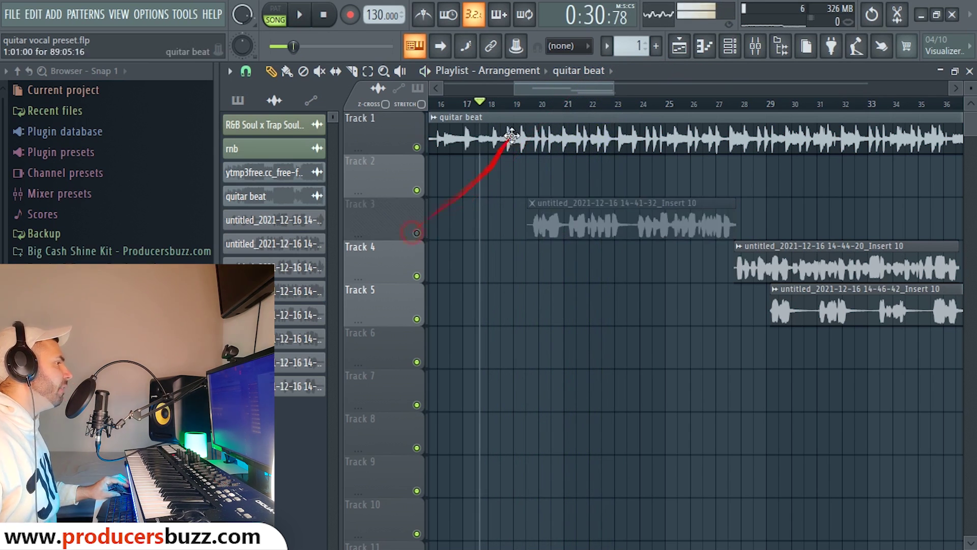
{"action": "key", "text": "space"}
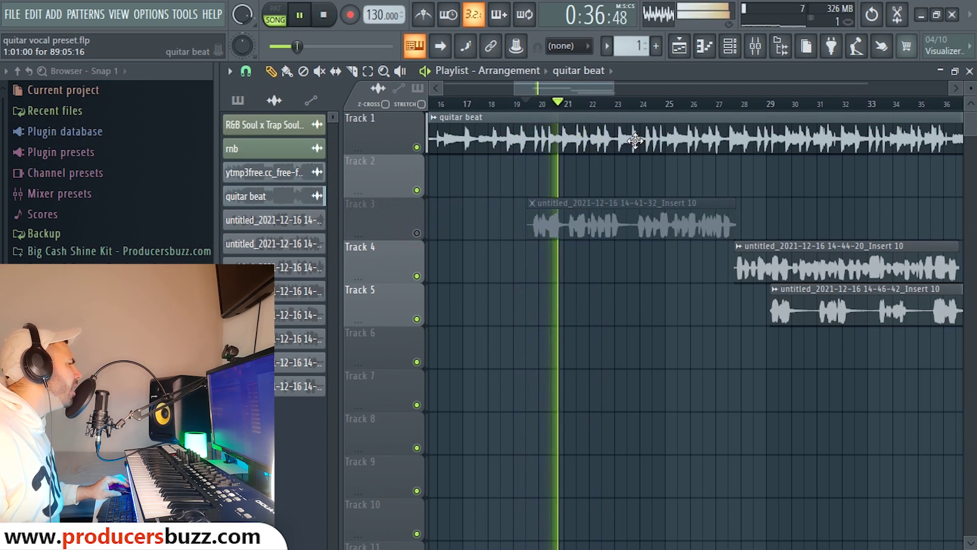
{"action": "key", "text": "space"}
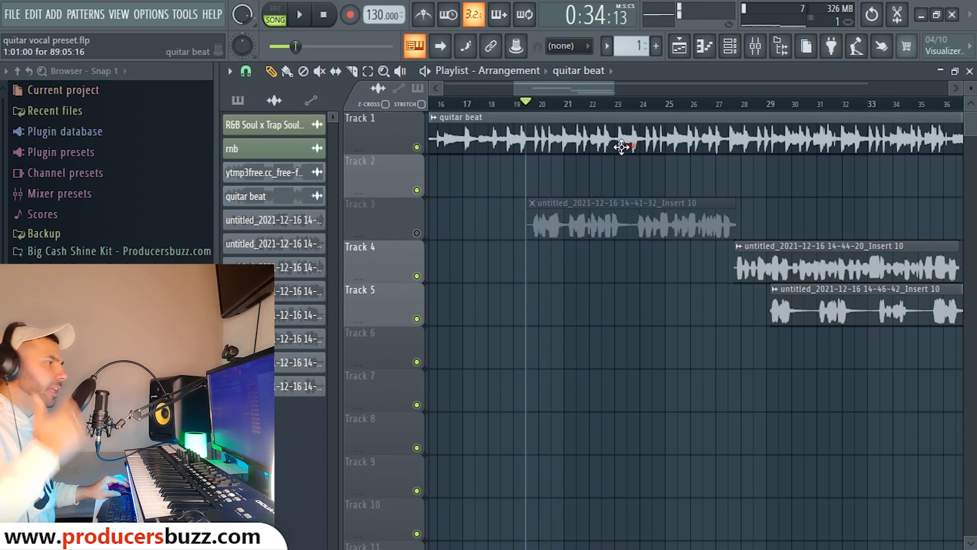
Step: Toggle Panagement 2 on the vocal insert, then play the song from around bar 18
{"action": "left_click", "coordinate": [761, 53]}
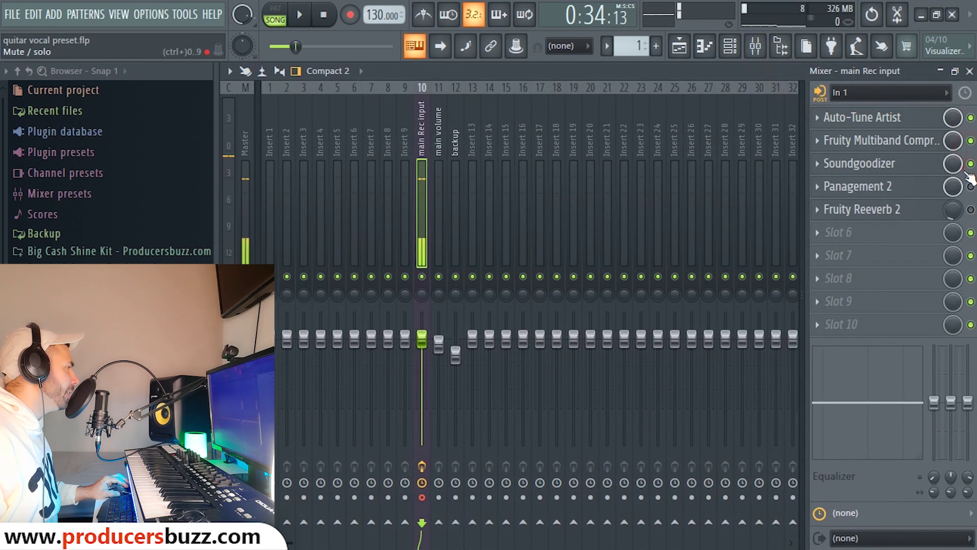
{"action": "left_click", "coordinate": [970, 187]}
{"action": "left_click", "coordinate": [940, 71]}
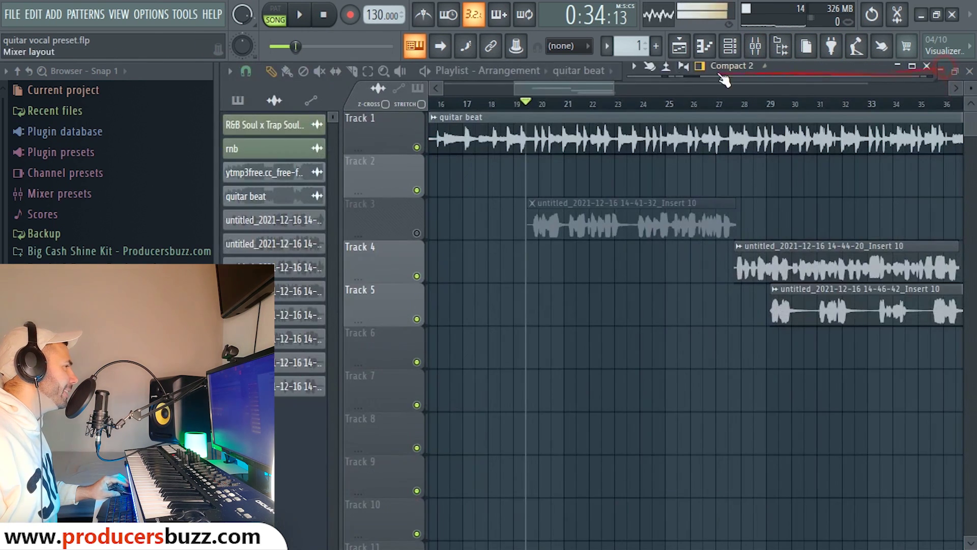
{"action": "left_click", "coordinate": [511, 106]}
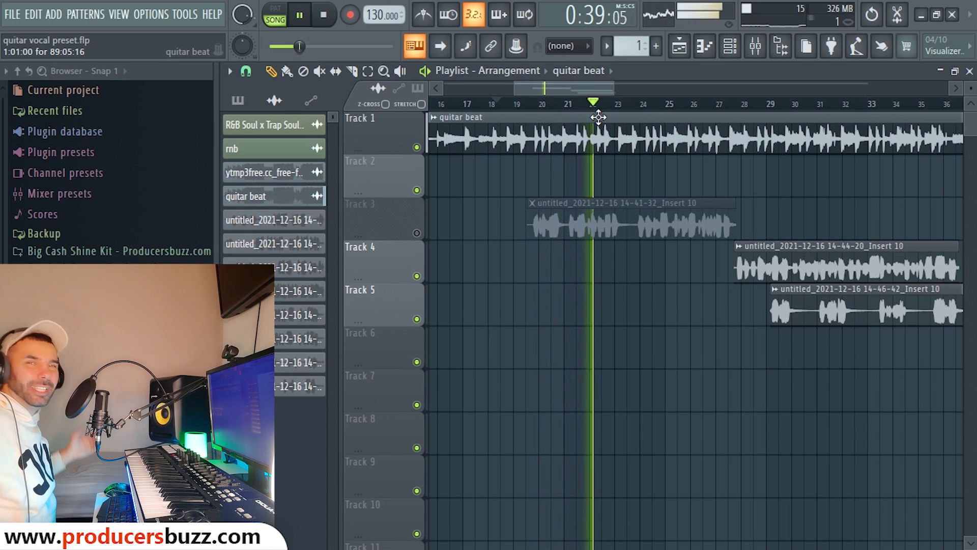
{"action": "key", "text": "space"}
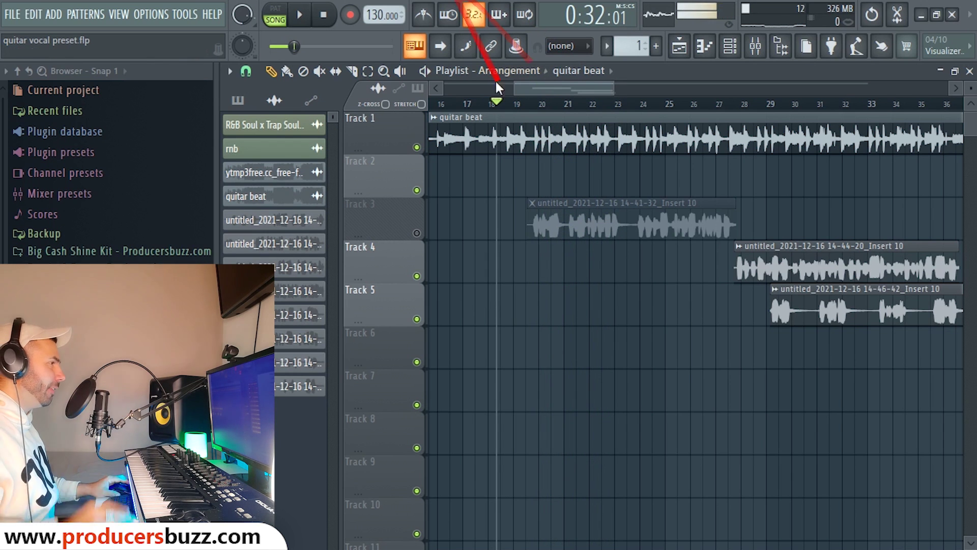
Step: Reopen the mixer and toggle Auto-Tune Artist, Panagement 2 and Soundgoodizer, leaving only Soundgoodizer active
{"action": "left_click", "coordinate": [756, 46]}
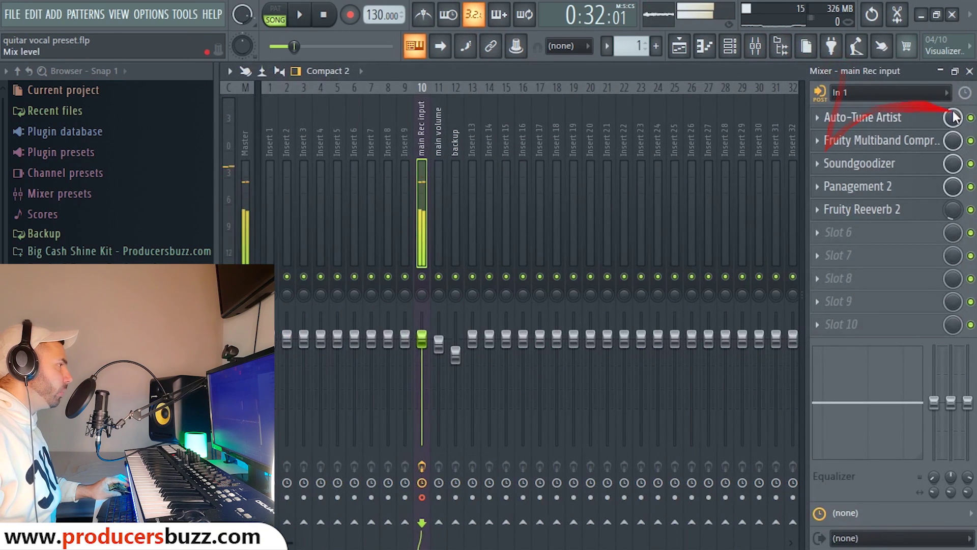
{"action": "left_click", "coordinate": [971, 121]}
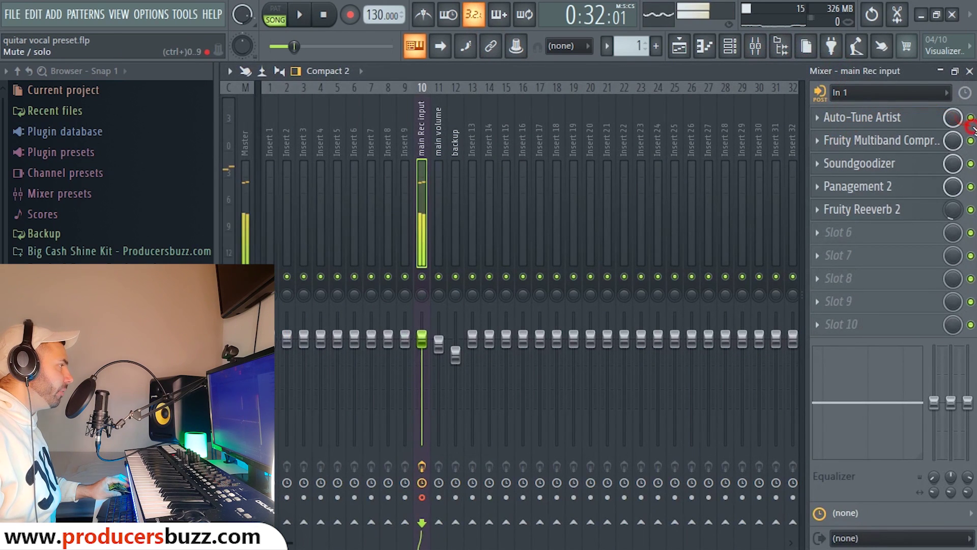
{"action": "left_click", "coordinate": [970, 187]}
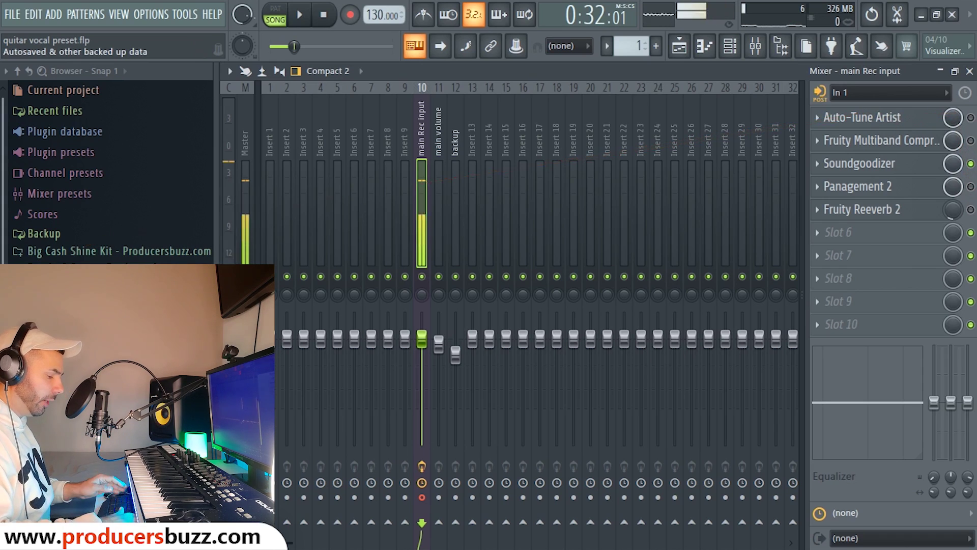
{"action": "left_click", "coordinate": [489, 498]}
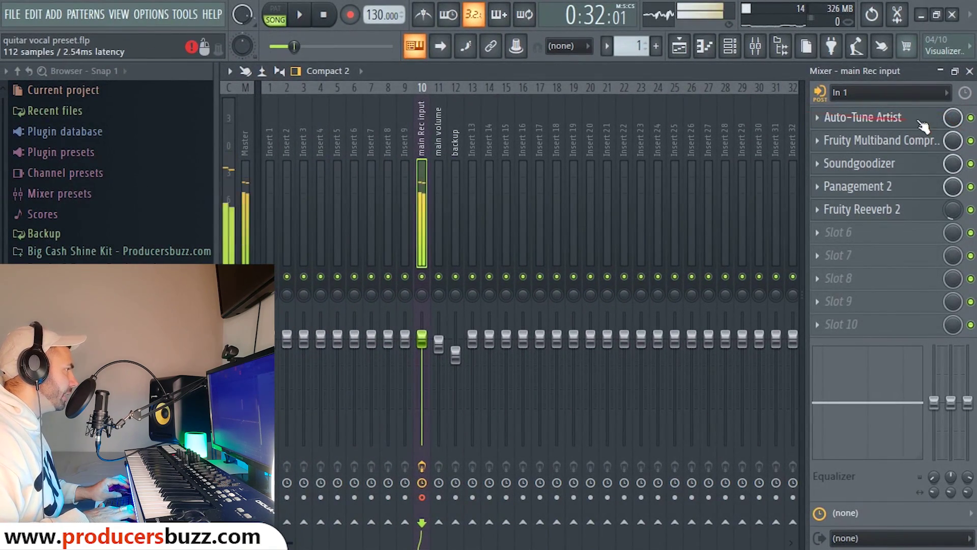
{"action": "left_click", "coordinate": [970, 164]}
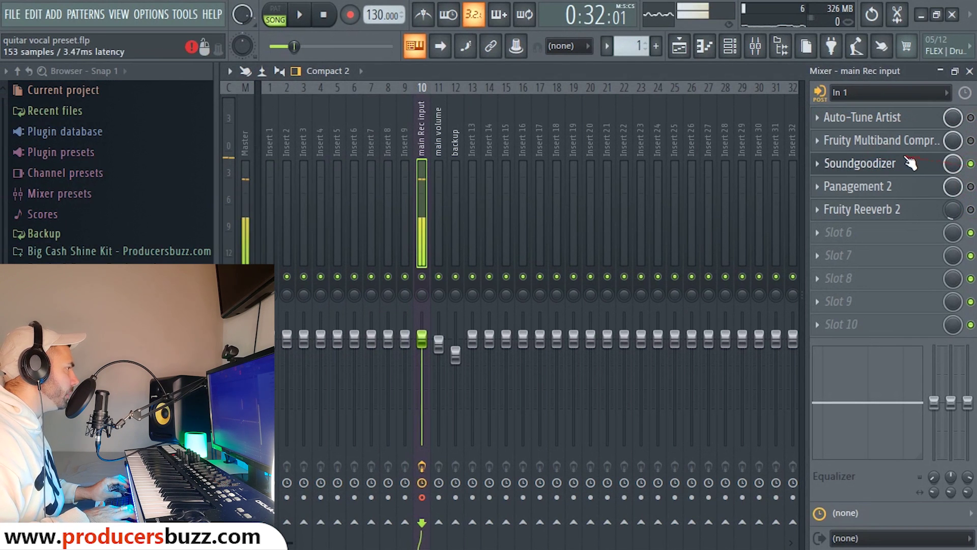
Step: Open Auto-Tune Artist, narrow the browser, and position the plugin window over the mixer
{"action": "left_click", "coordinate": [863, 122]}
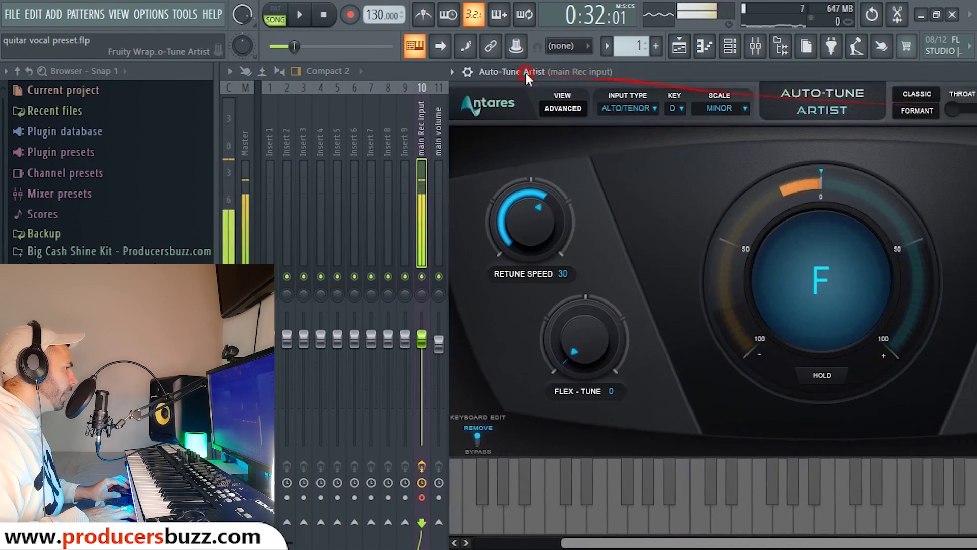
{"action": "left_click_drag", "start_coordinate": [526, 77], "coordinate": [283, 81]}
{"action": "left_click_drag", "start_coordinate": [214, 152], "coordinate": [111, 137]}
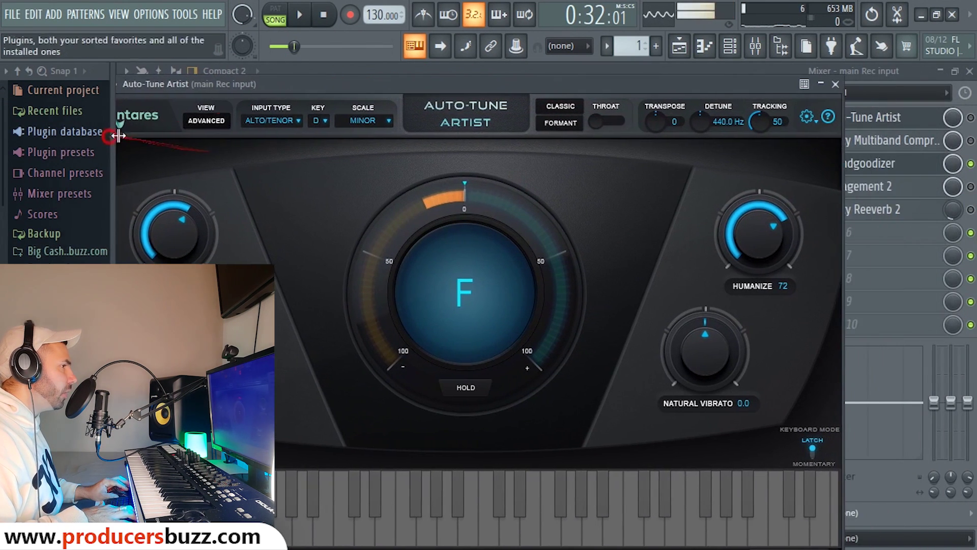
{"action": "left_click_drag", "start_coordinate": [310, 83], "coordinate": [349, 75]}
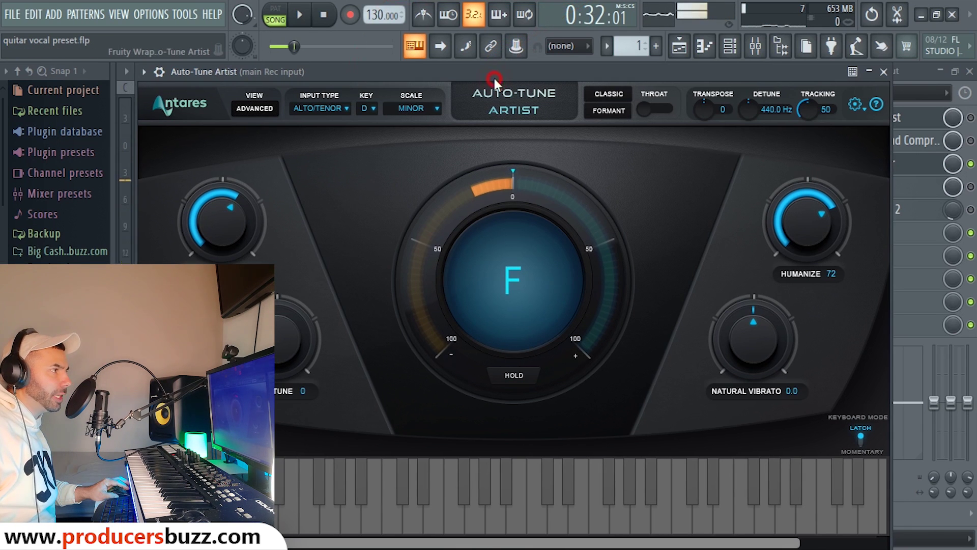
{"action": "left_click_drag", "start_coordinate": [491, 66], "coordinate": [495, 73]}
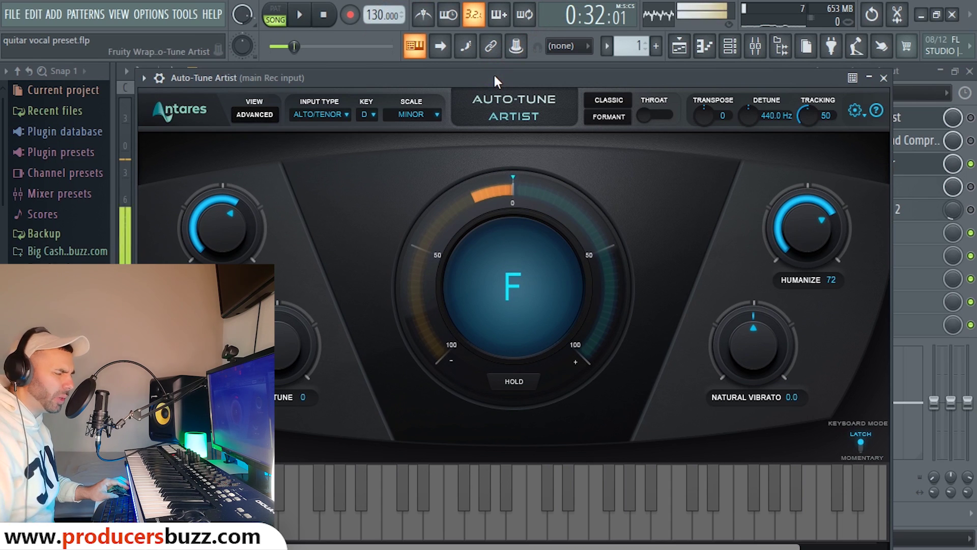
{"action": "left_click_drag", "start_coordinate": [541, 80], "coordinate": [553, 87]}
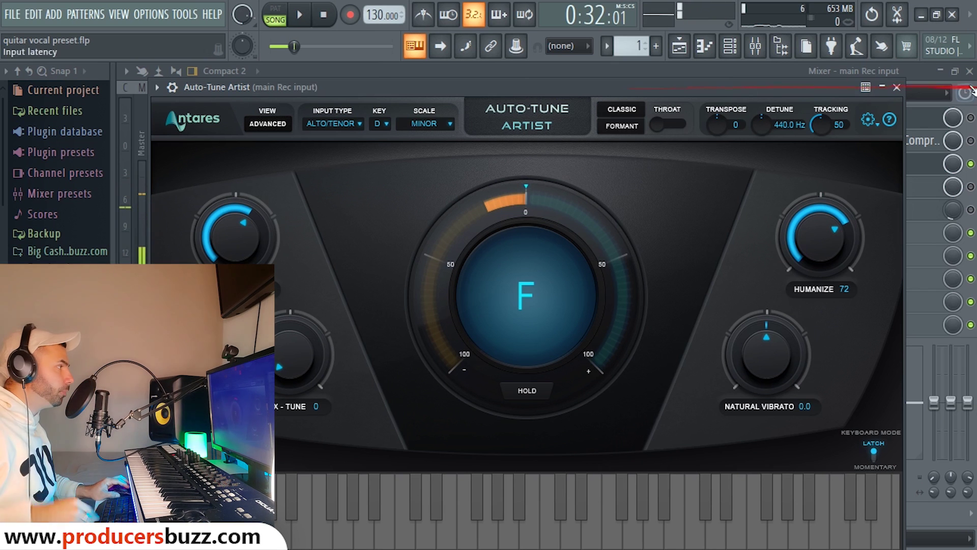
{"action": "left_click", "coordinate": [905, 85]}
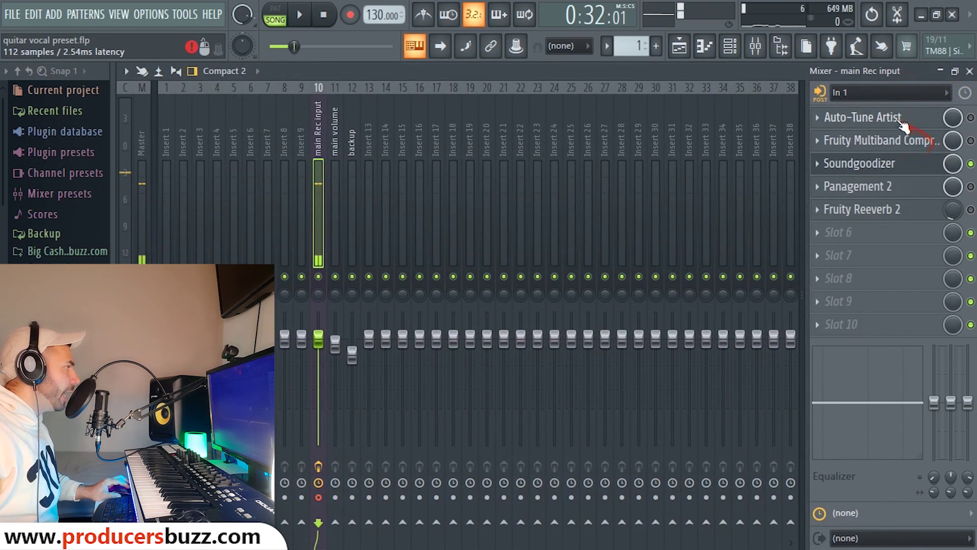
{"action": "left_click", "coordinate": [941, 116]}
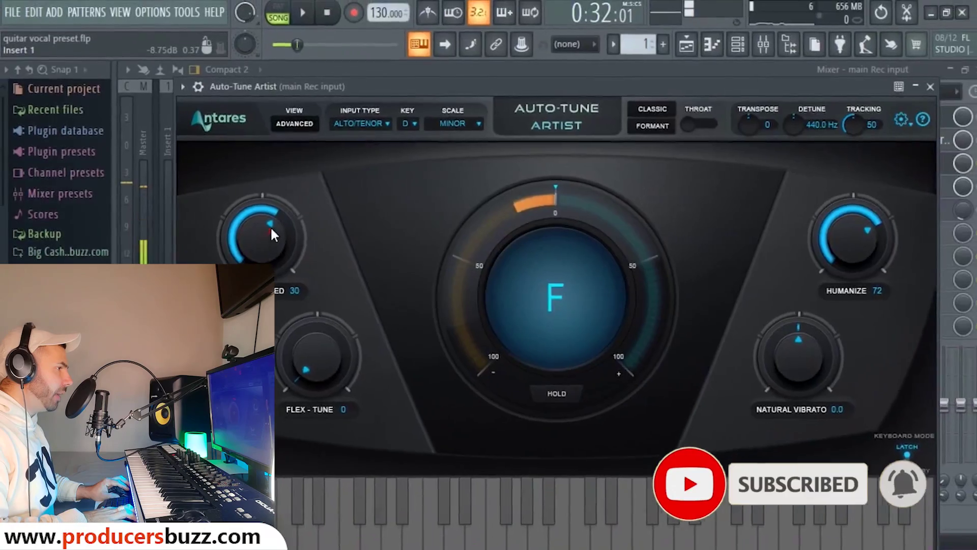
Step: Set Auto-Tune Retune Speed to 31 and keep the input type Alto/Tenor
{"action": "left_click_drag", "start_coordinate": [447, 287], "coordinate": [450, 272]}
{"action": "left_click_drag", "start_coordinate": [266, 225], "coordinate": [266, 226]}
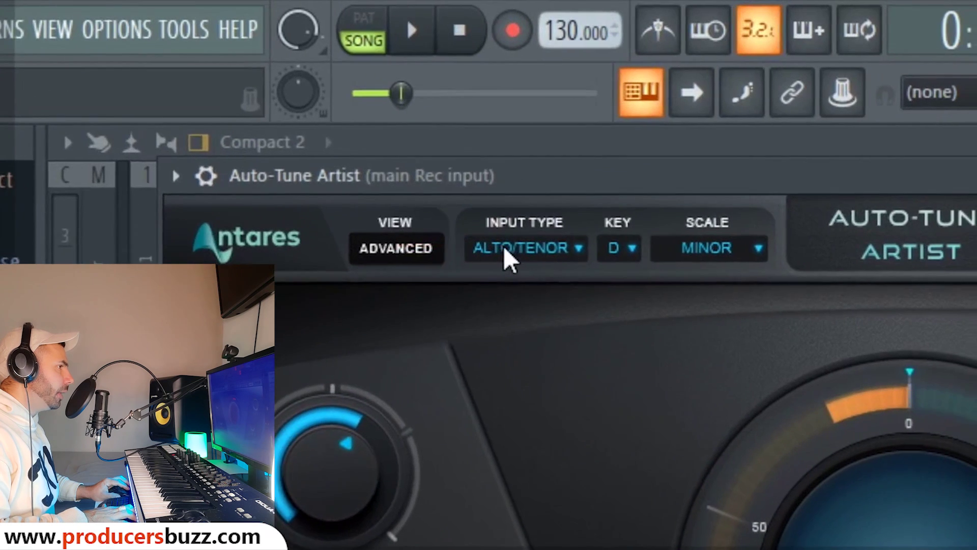
{"action": "left_click", "coordinate": [524, 215]}
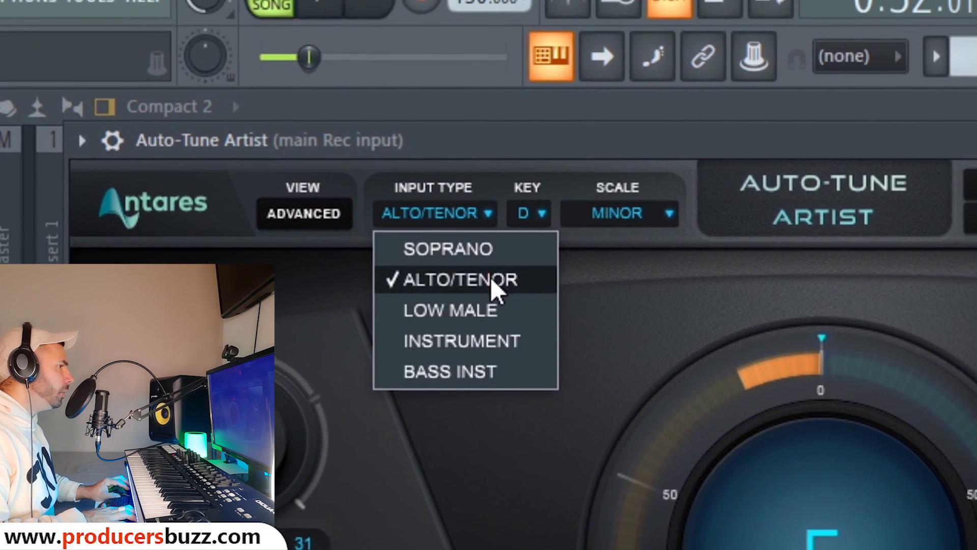
{"action": "left_click", "coordinate": [493, 256]}
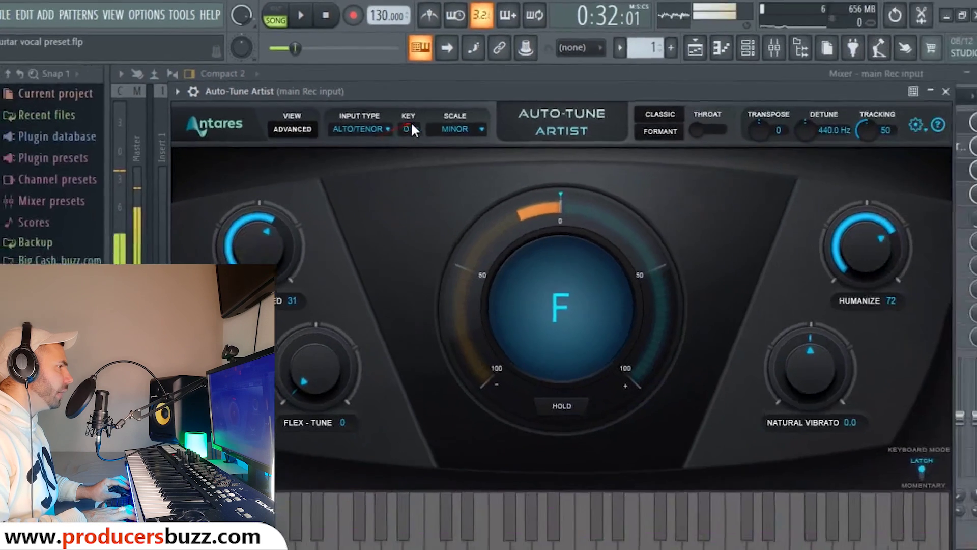
Step: Keep the key at D minor, then close and reopen the Auto-Tune Artist window
{"action": "left_click", "coordinate": [412, 125]}
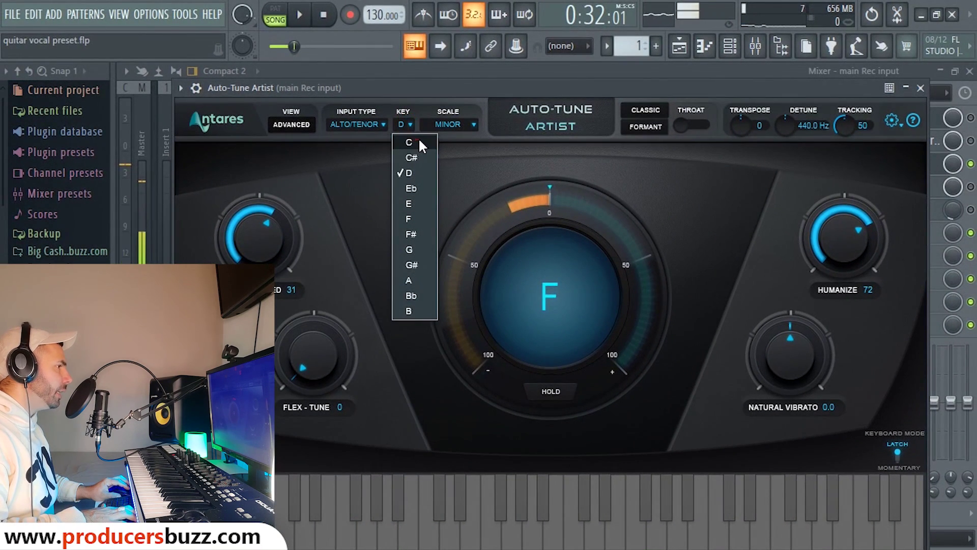
{"action": "left_click", "coordinate": [434, 173]}
{"action": "left_click", "coordinate": [454, 125]}
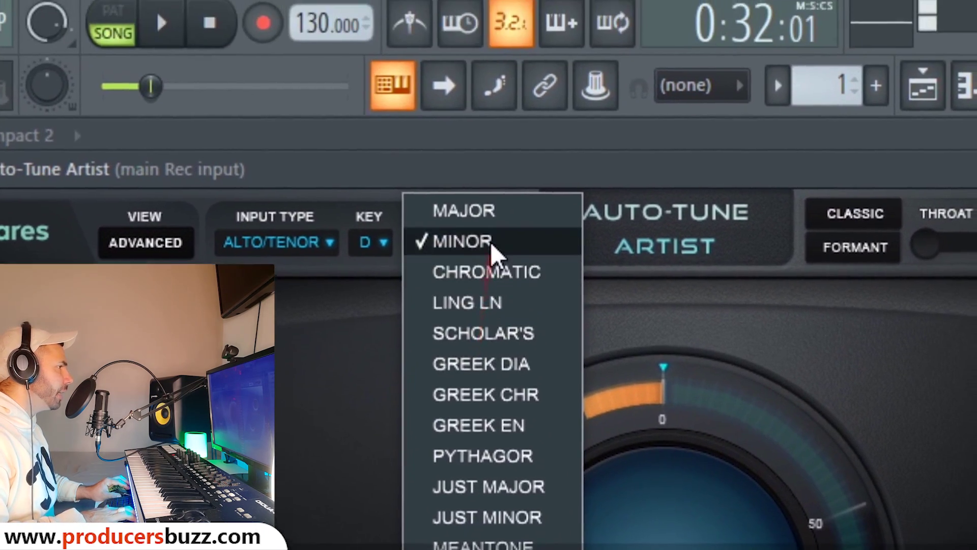
{"action": "left_click", "coordinate": [473, 179]}
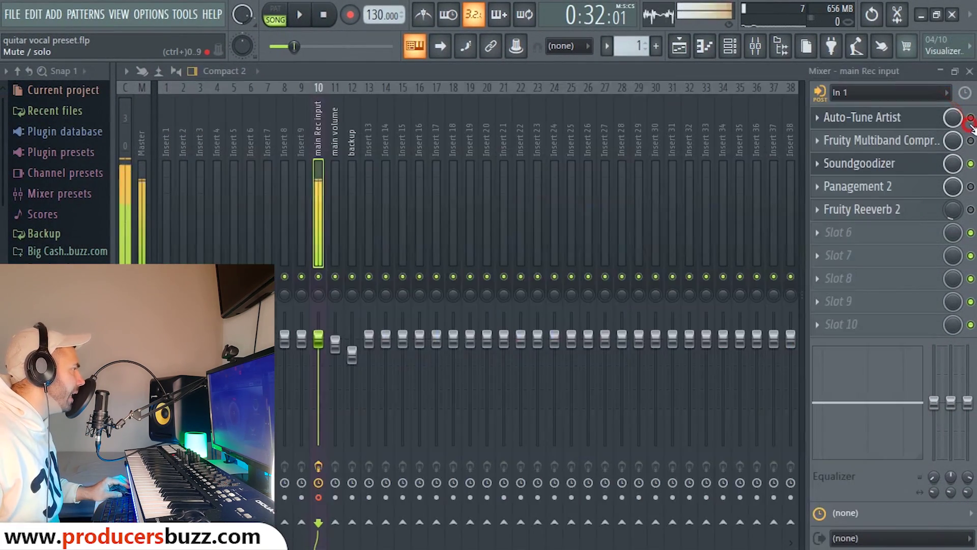
{"action": "left_click", "coordinate": [967, 125]}
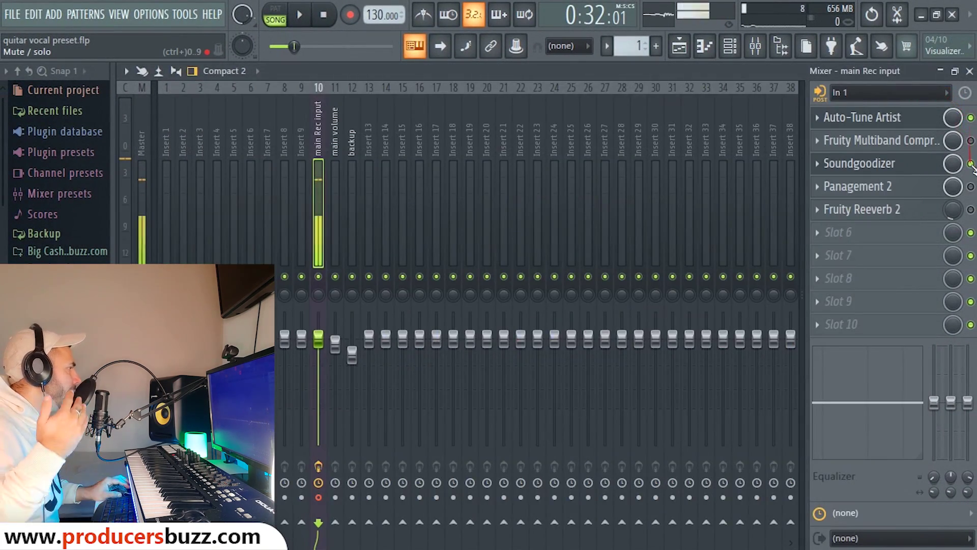
{"action": "left_click", "coordinate": [871, 118]}
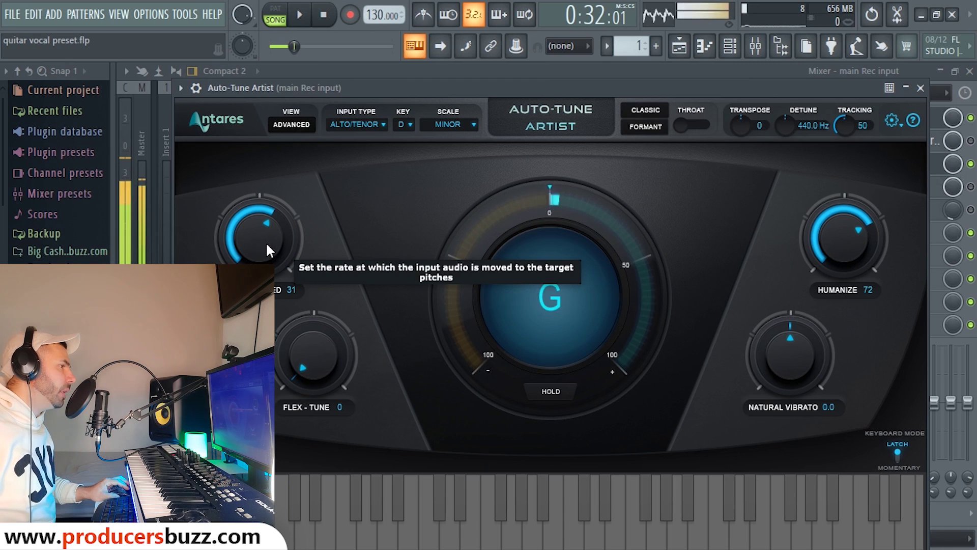
{"action": "left_click_drag", "start_coordinate": [265, 242], "coordinate": [254, 154]}
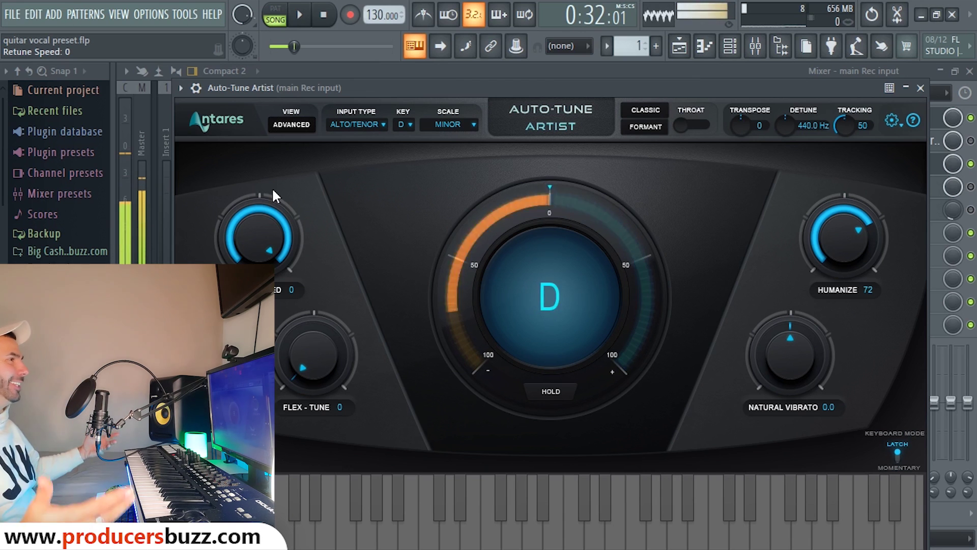
{"action": "left_click_drag", "start_coordinate": [268, 228], "coordinate": [309, 346]}
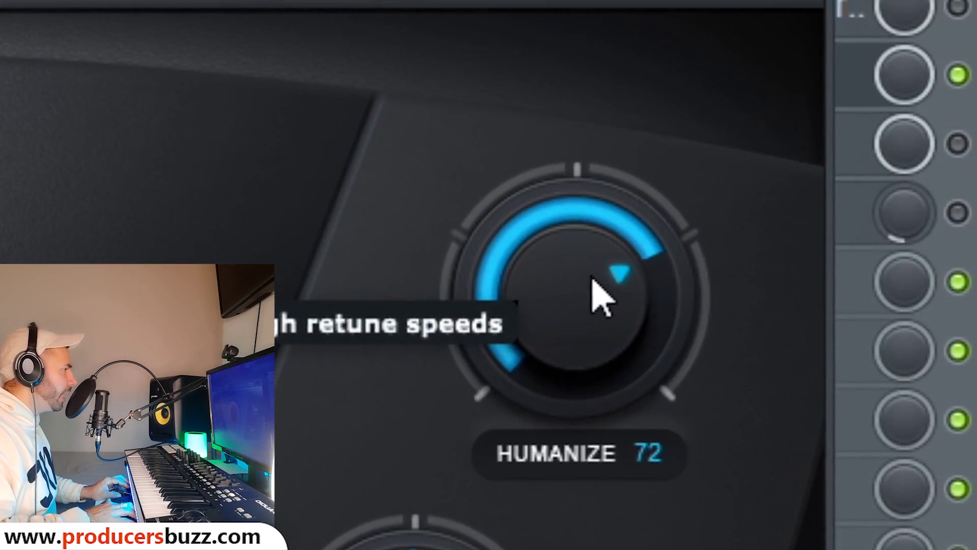
Step: Try lower Humanize values, return it to 72, confirm D minor, and close Auto-Tune Artist
{"action": "mouse_move", "coordinate": [593, 288]}
{"action": "left_mouse_down"}
{"action": "mouse_move", "coordinate": [576, 286]}
{"action": "mouse_move", "coordinate": [586, 332]}
{"action": "mouse_move", "coordinate": [558, 549]}
{"action": "left_mouse_up"}
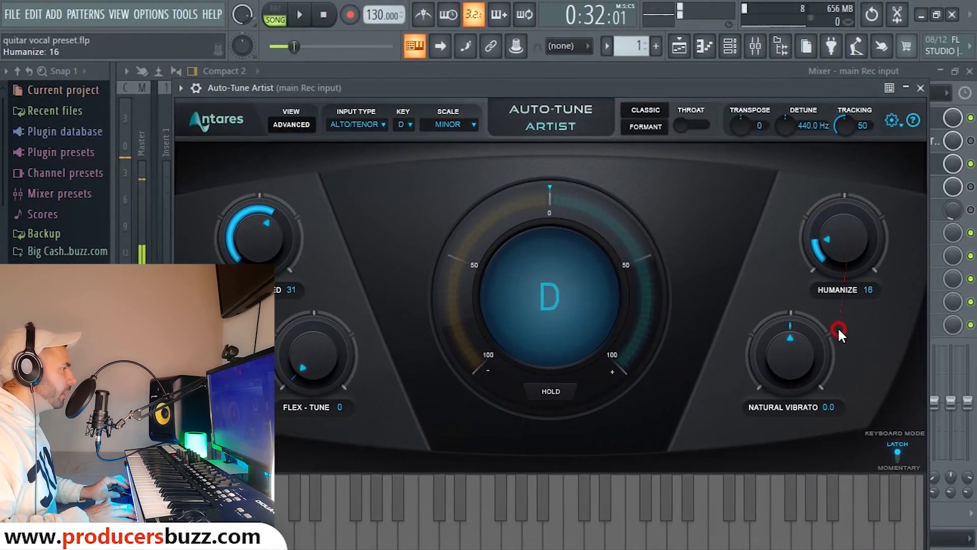
{"action": "left_click_drag", "start_coordinate": [837, 327], "coordinate": [831, 251]}
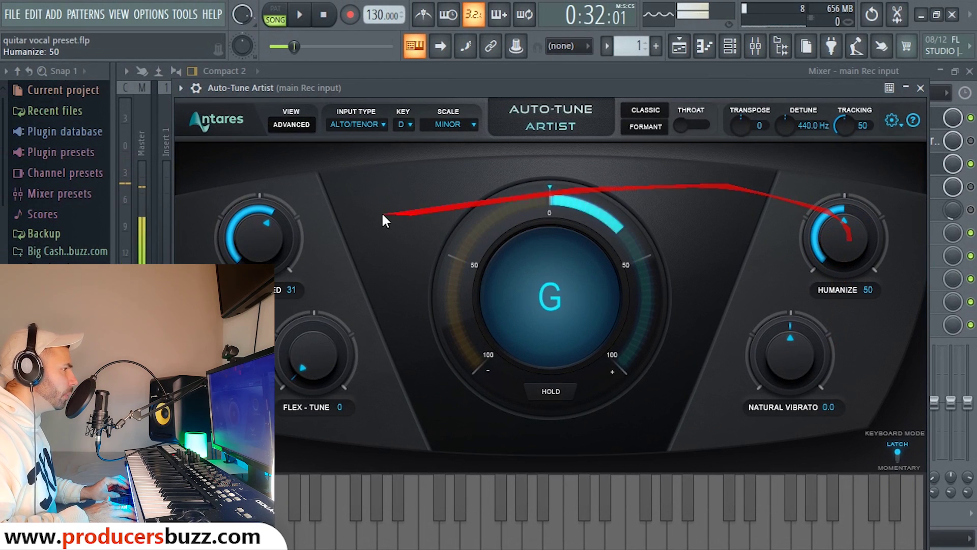
{"action": "left_click_drag", "start_coordinate": [841, 231], "coordinate": [853, 207]}
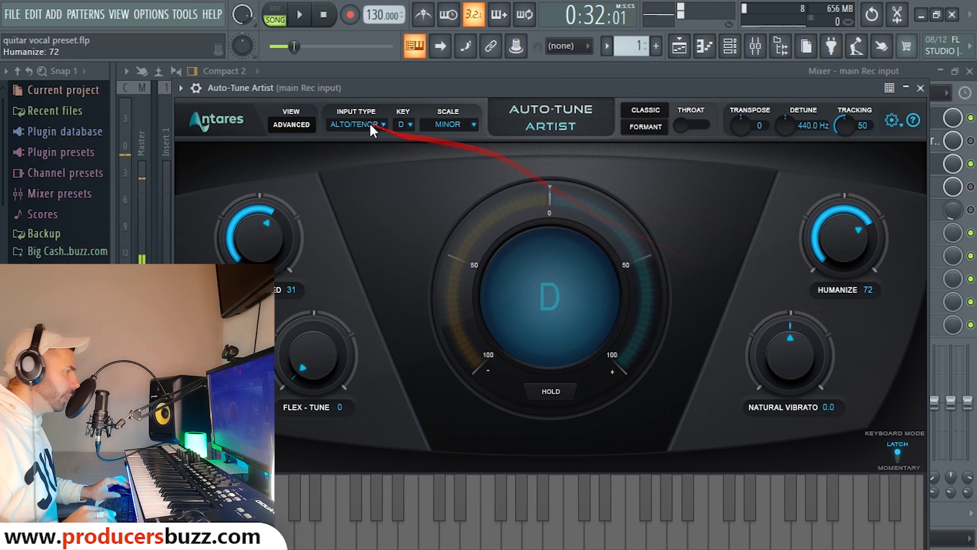
{"action": "left_click", "coordinate": [410, 125]}
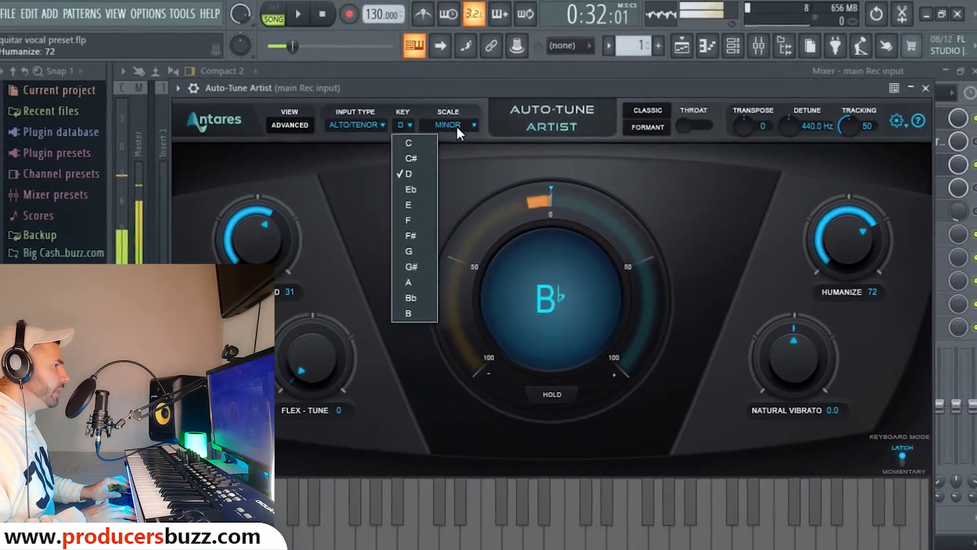
{"action": "left_click", "coordinate": [471, 288]}
{"action": "left_click", "coordinate": [396, 101]}
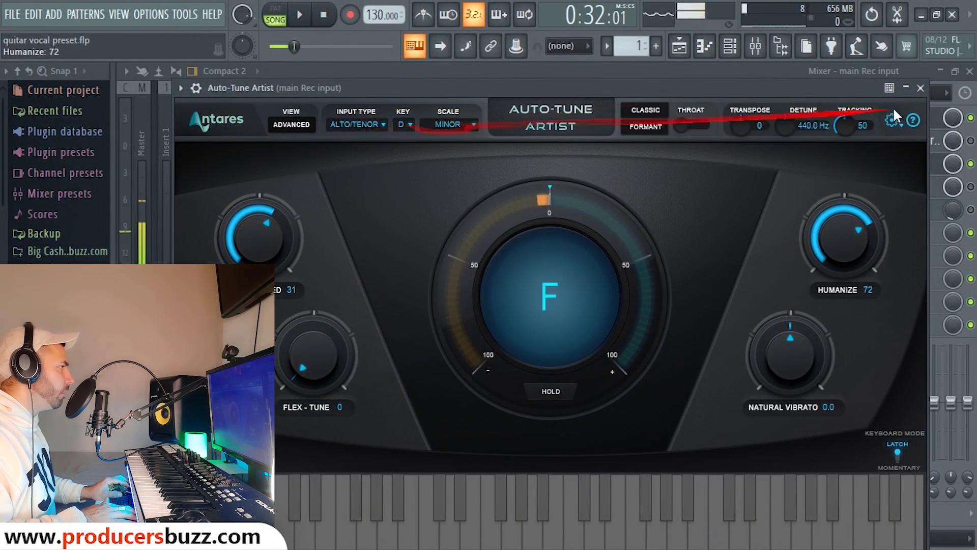
{"action": "left_click", "coordinate": [920, 88]}
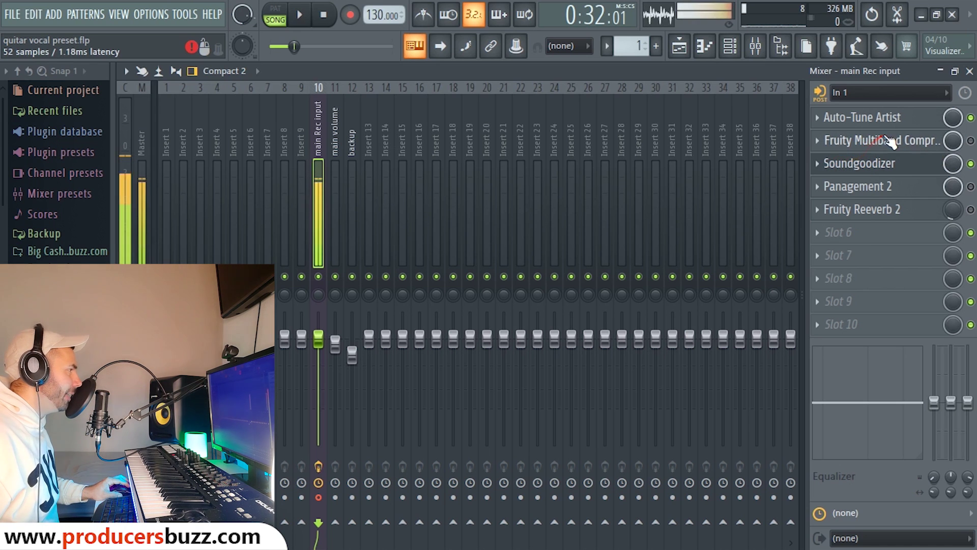
Step: Open and position Fruity Multiband Compressor, setting mid output 9.7 dB and high output 2.6 dB
{"action": "left_click", "coordinate": [918, 147]}
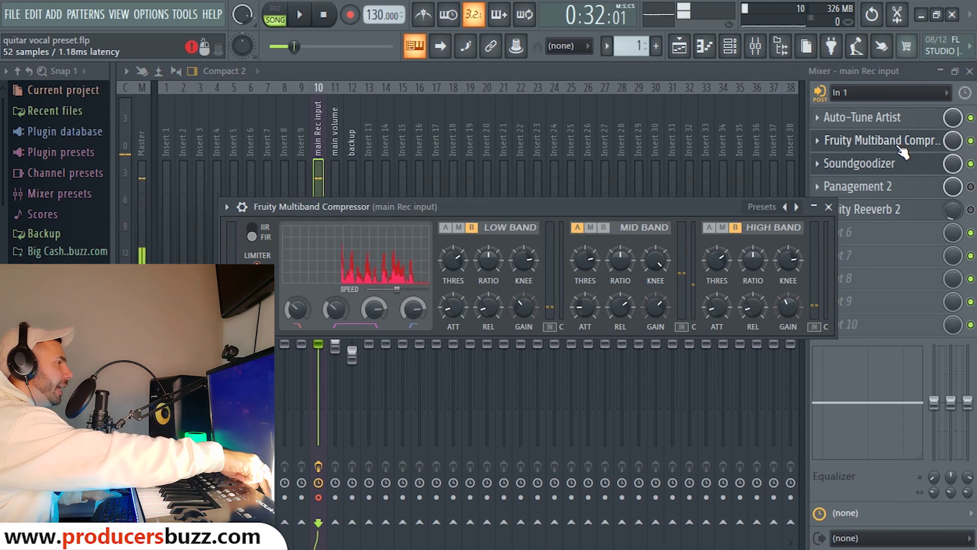
{"action": "key", "text": "Escape"}
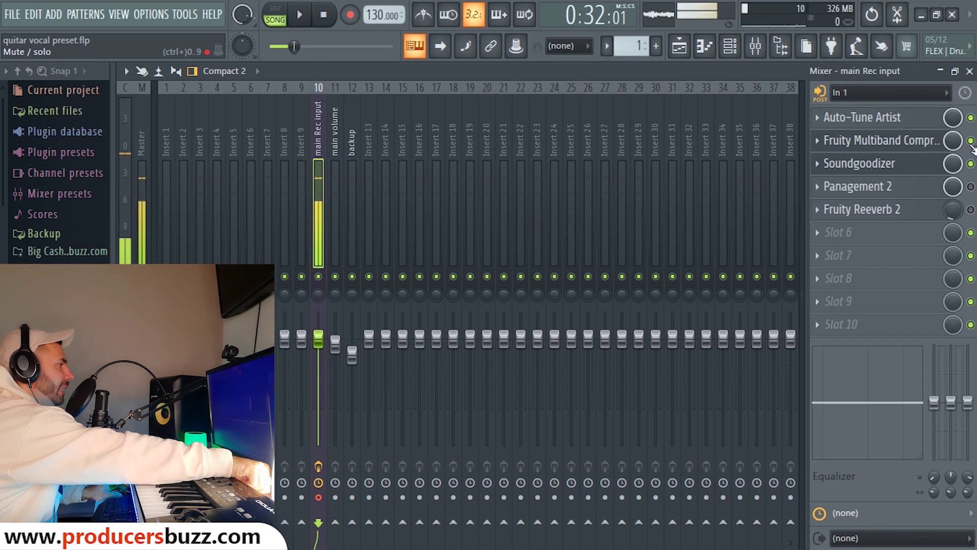
{"action": "left_click", "coordinate": [920, 143]}
{"action": "left_click_drag", "start_coordinate": [676, 201], "coordinate": [659, 133]}
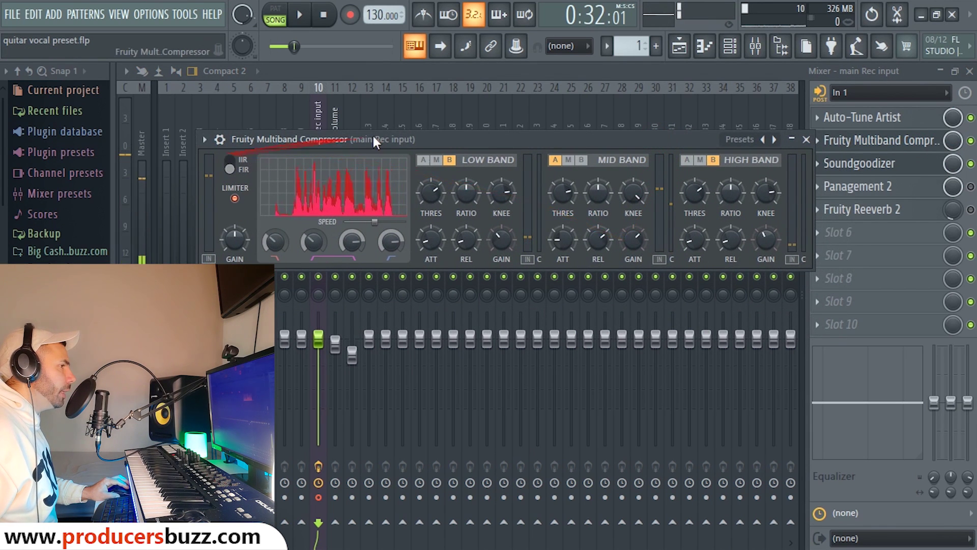
{"action": "left_click_drag", "start_coordinate": [372, 135], "coordinate": [333, 129]}
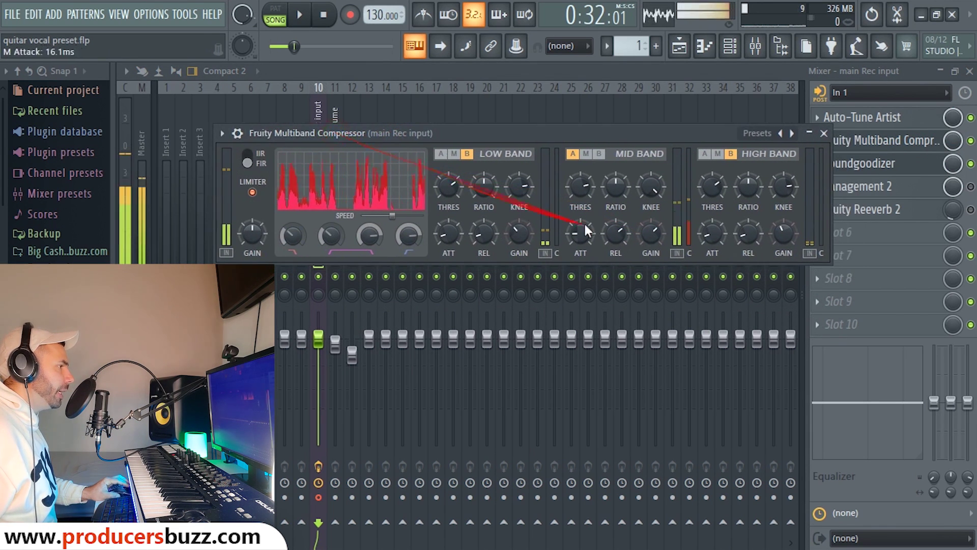
{"action": "left_click_drag", "start_coordinate": [652, 231], "coordinate": [654, 230]}
{"action": "left_click_drag", "start_coordinate": [785, 227], "coordinate": [783, 228]}
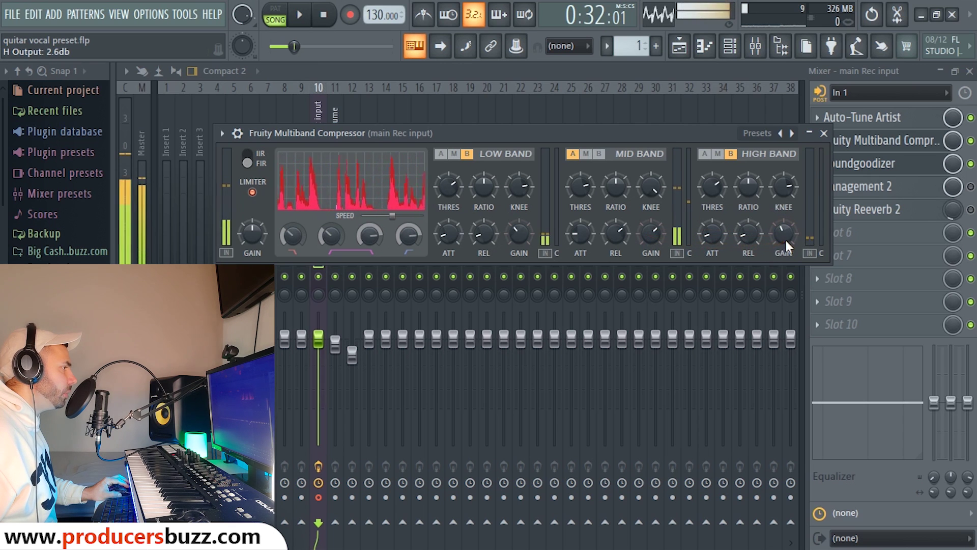
Step: Load the compressor's Vocal preset and raise the high-band output to 2.9 dB
{"action": "left_click", "coordinate": [222, 134]}
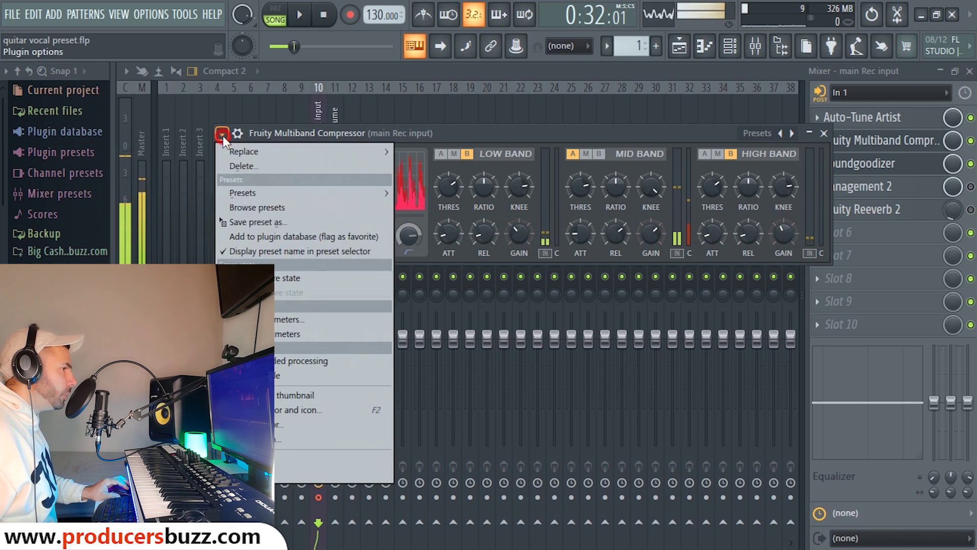
{"action": "mouse_move", "coordinate": [250, 188]}
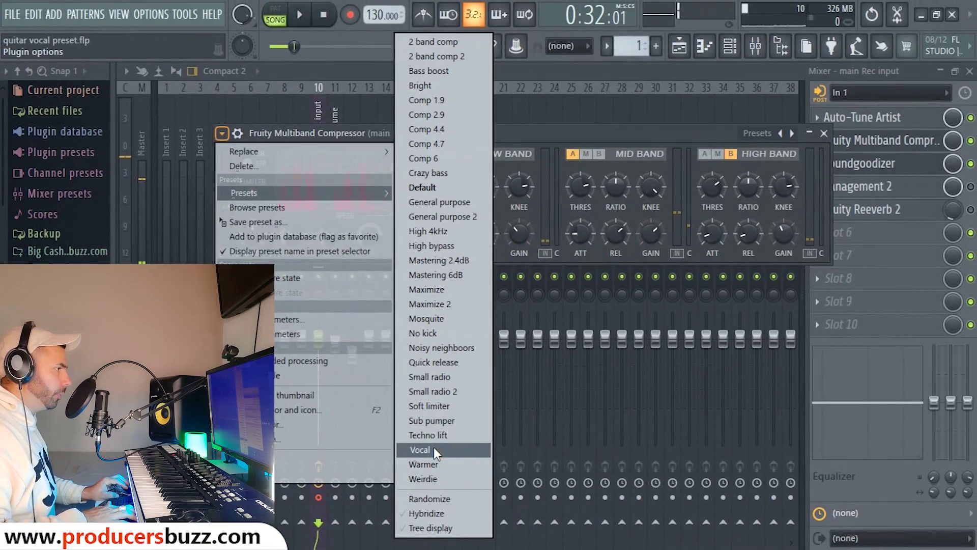
{"action": "left_click", "coordinate": [434, 447]}
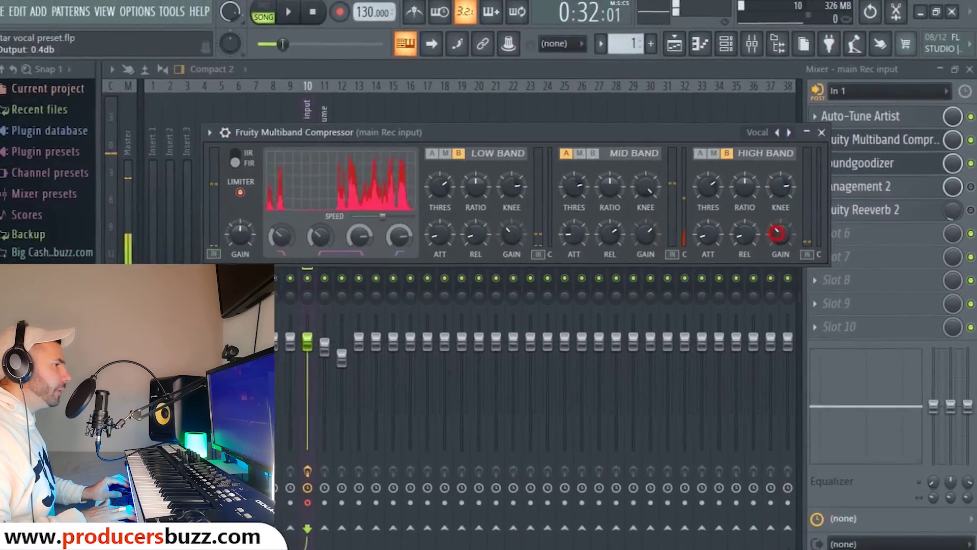
{"action": "left_click_drag", "start_coordinate": [777, 234], "coordinate": [780, 227]}
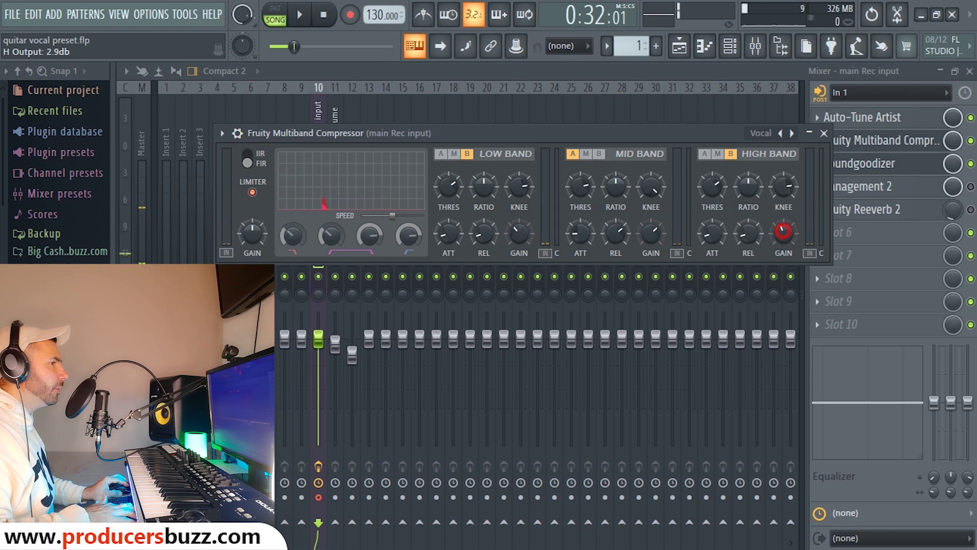
Step: Close the compressor, toggle Soundgoodizer off and on, and open its window up and right
{"action": "left_click", "coordinate": [824, 133]}
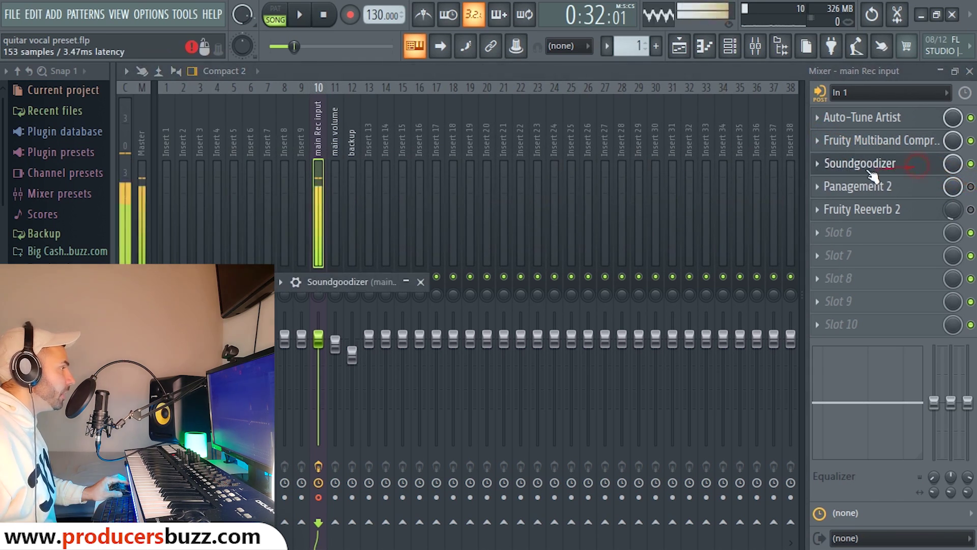
{"action": "left_click", "coordinate": [970, 163]}
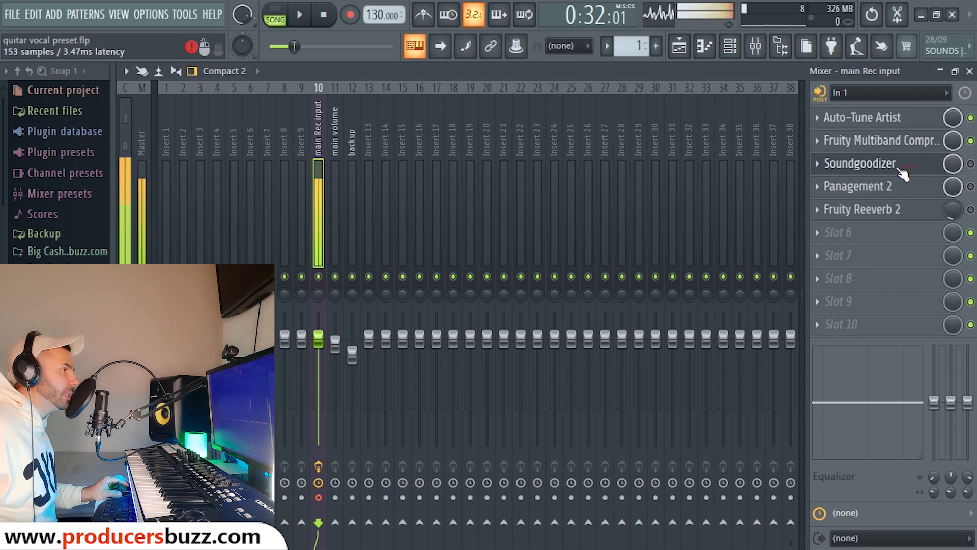
{"action": "left_click", "coordinate": [971, 163]}
{"action": "left_click", "coordinate": [870, 164]}
{"action": "left_click_drag", "start_coordinate": [379, 279], "coordinate": [481, 152]}
Step: Compare Soundgoodizer modes A–D, settle on A, and lower the amount to about a quarter
{"action": "left_click", "coordinate": [453, 344]}
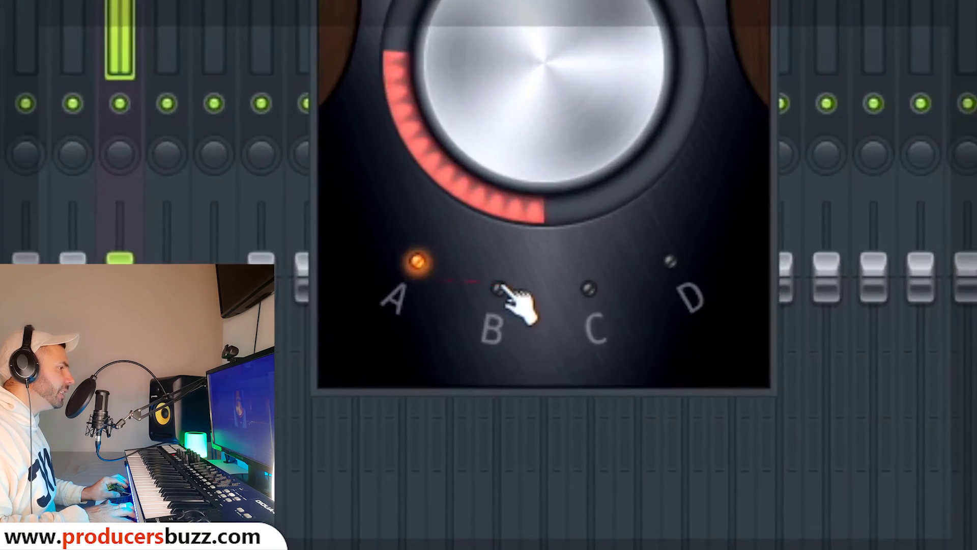
{"action": "left_click", "coordinate": [454, 343]}
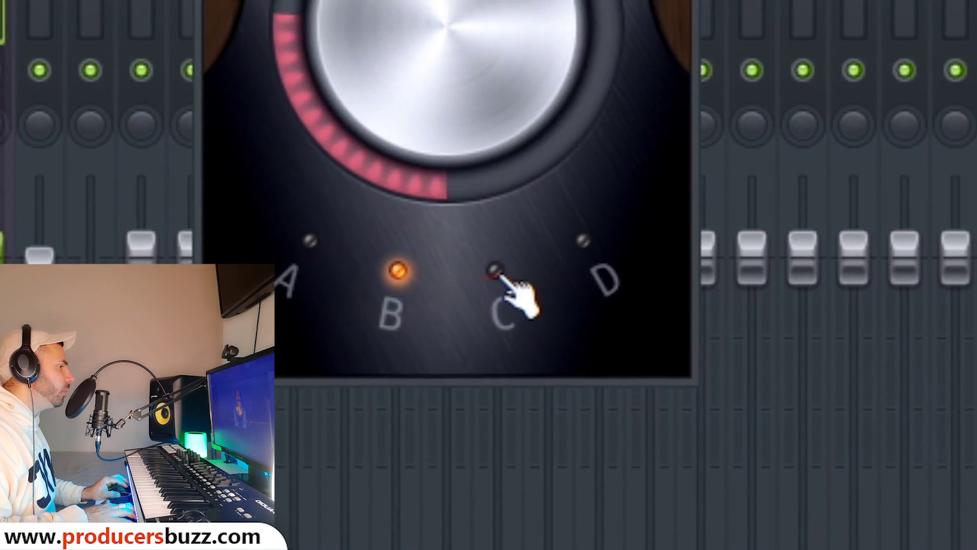
{"action": "left_click", "coordinate": [491, 271]}
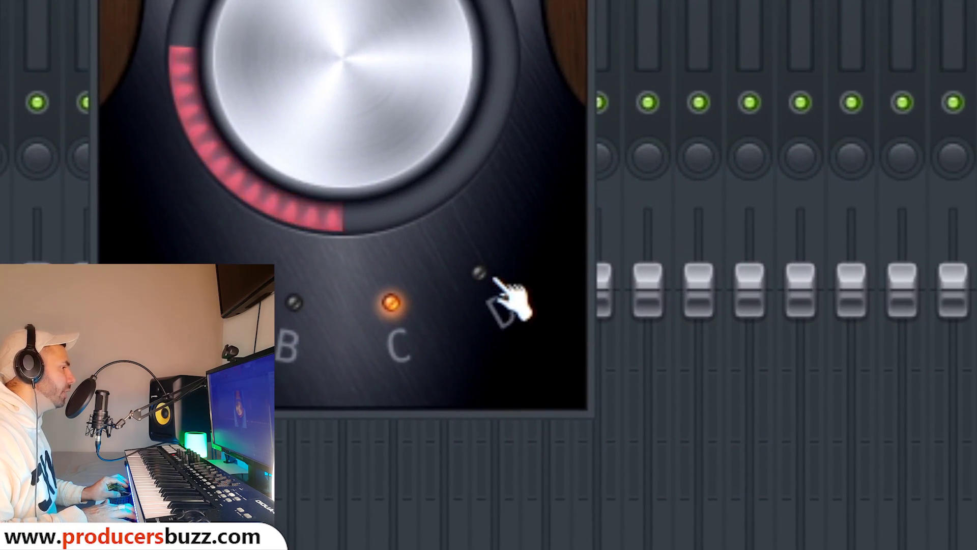
{"action": "left_click", "coordinate": [490, 276]}
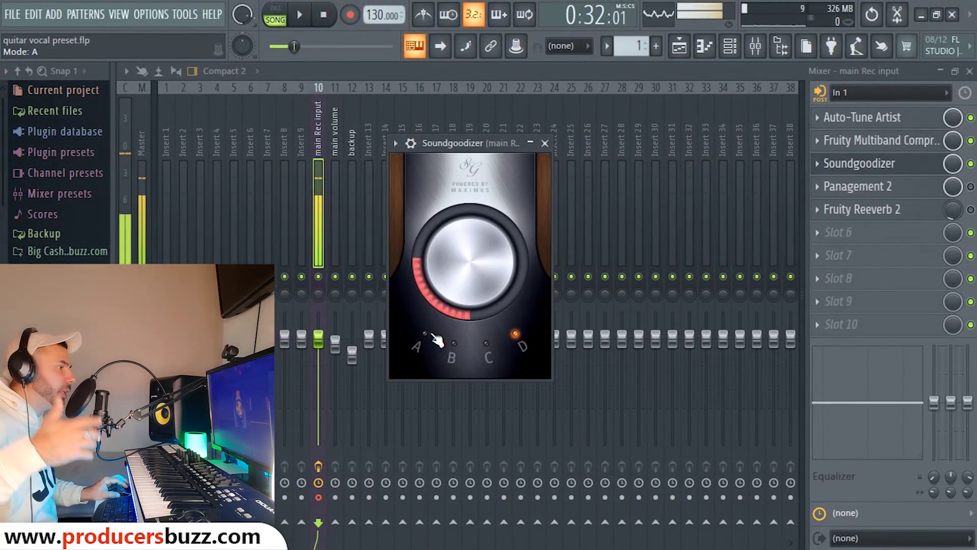
{"action": "left_click", "coordinate": [426, 335]}
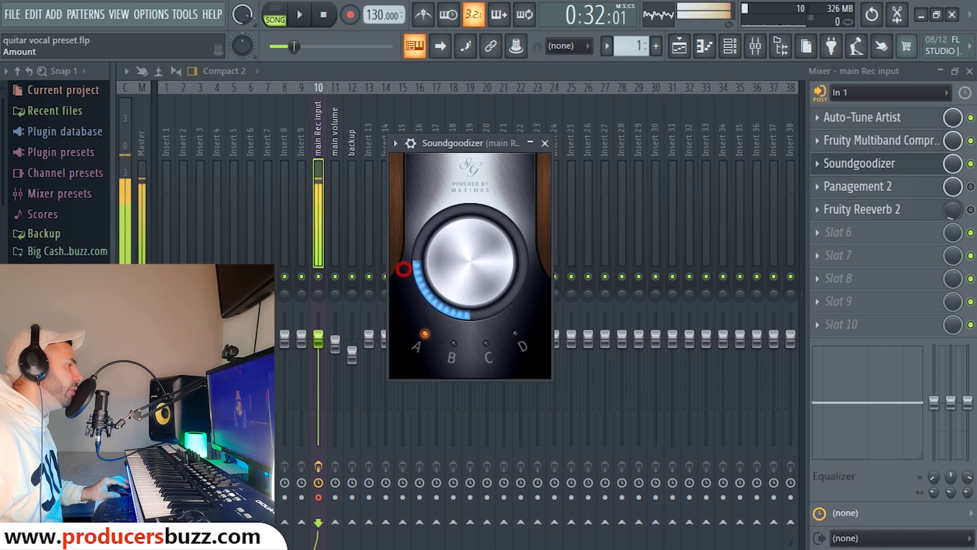
{"action": "left_click_drag", "start_coordinate": [404, 270], "coordinate": [428, 373]}
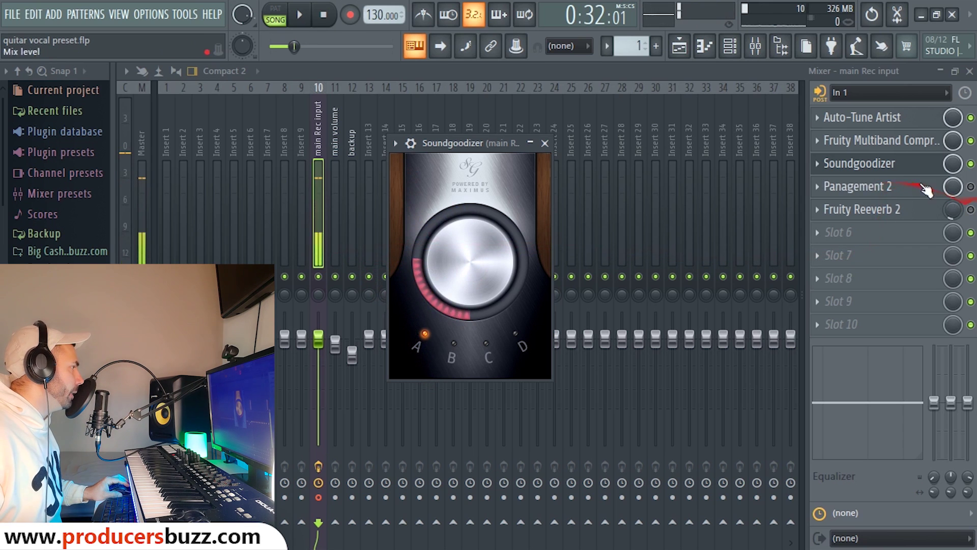
Step: Close Soundgoodizer, then open Panagement 2, move its window left and close it
{"action": "left_click", "coordinate": [543, 143]}
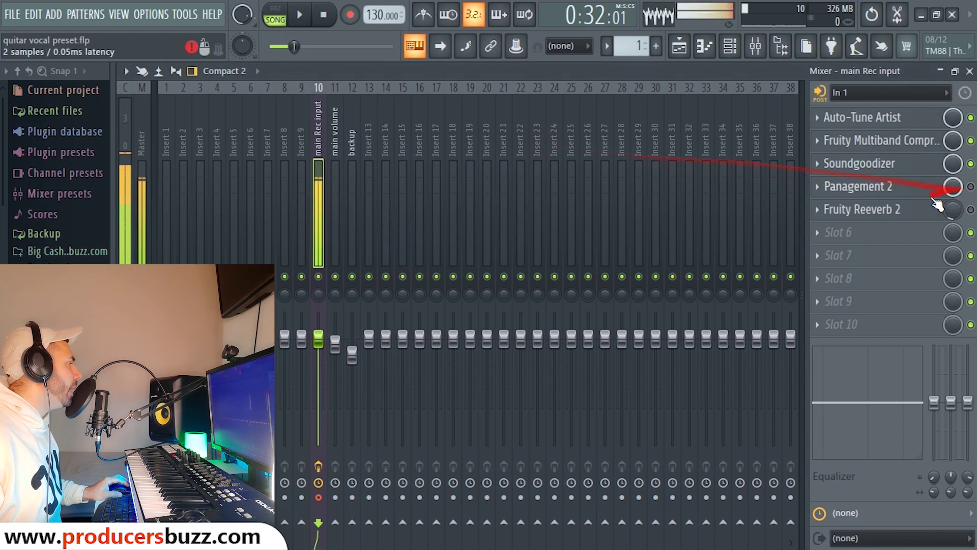
{"action": "left_click", "coordinate": [886, 186]}
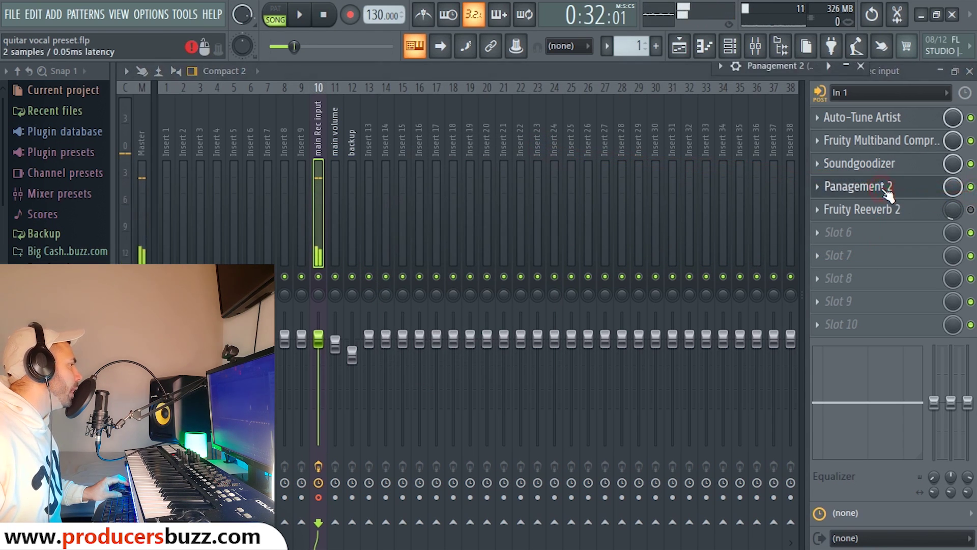
{"action": "left_click_drag", "start_coordinate": [792, 66], "coordinate": [324, 76]}
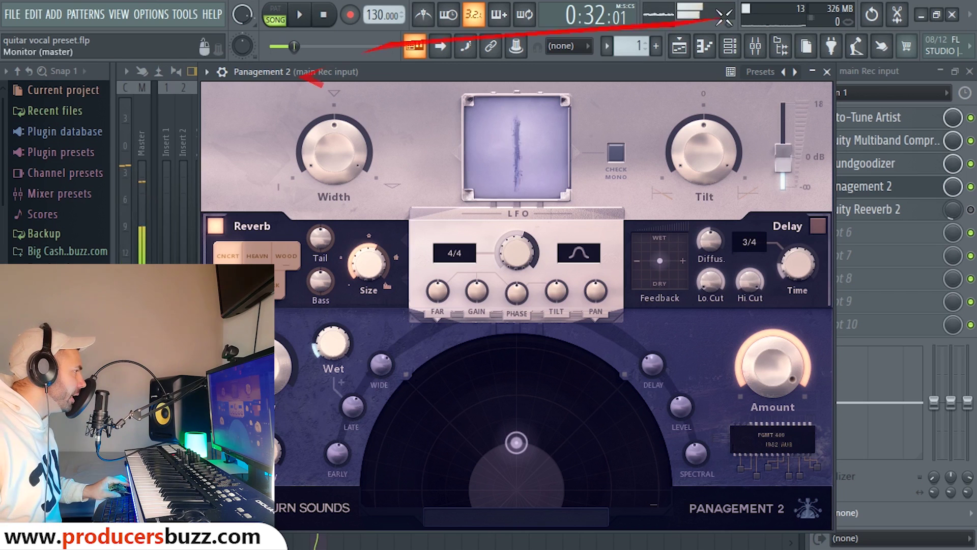
{"action": "left_click", "coordinate": [971, 188]}
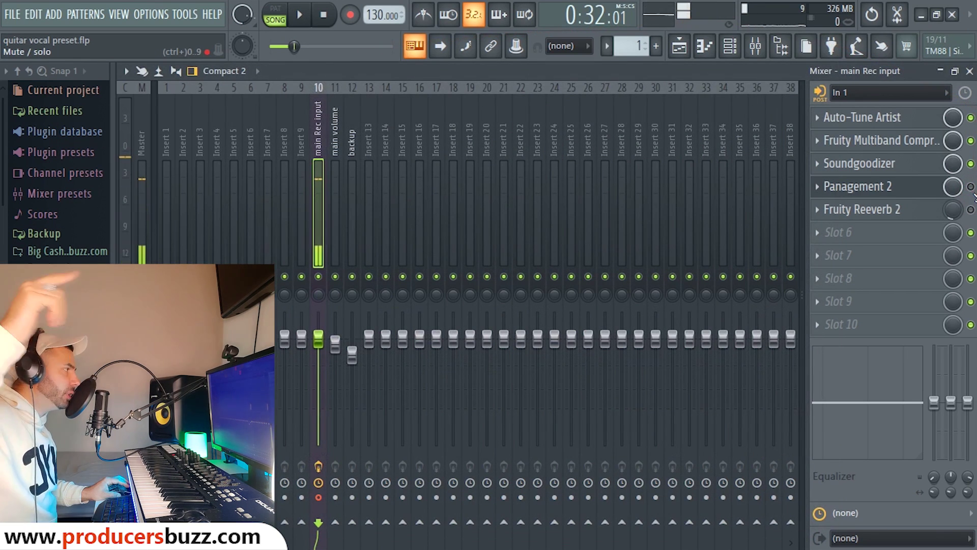
Step: Scroll the Panagement 2 download page to its demo video and zoom the page to 90%
{"action": "left_click", "coordinate": [865, 186]}
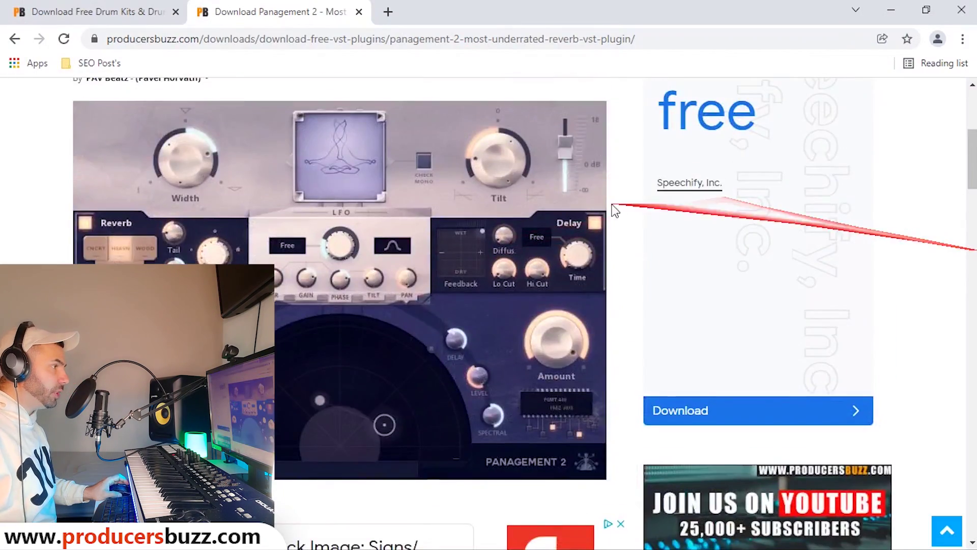
{"action": "scroll", "coordinate": [509, 213], "scroll_direction": "up", "scroll_amount": 3}
{"action": "scroll", "coordinate": [469, 214], "scroll_direction": "down", "scroll_amount": 3}
{"action": "scroll", "coordinate": [443, 204], "scroll_direction": "up", "scroll_amount": 5}
{"action": "scroll", "coordinate": [390, 250], "scroll_direction": "down", "scroll_amount": 4}
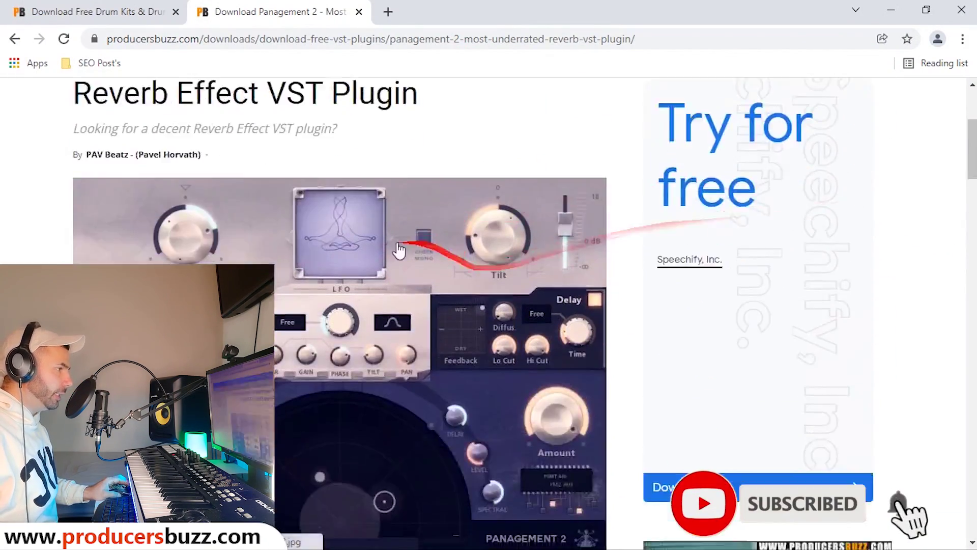
{"action": "scroll", "coordinate": [390, 249], "scroll_direction": "down", "scroll_amount": 12}
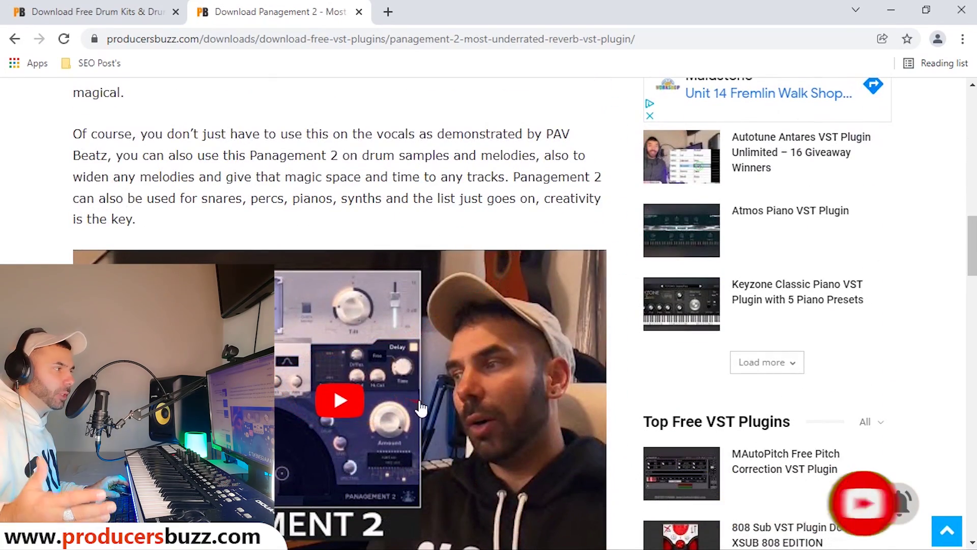
{"action": "scroll", "coordinate": [409, 390], "scroll_direction": "down", "scroll_amount": 2}
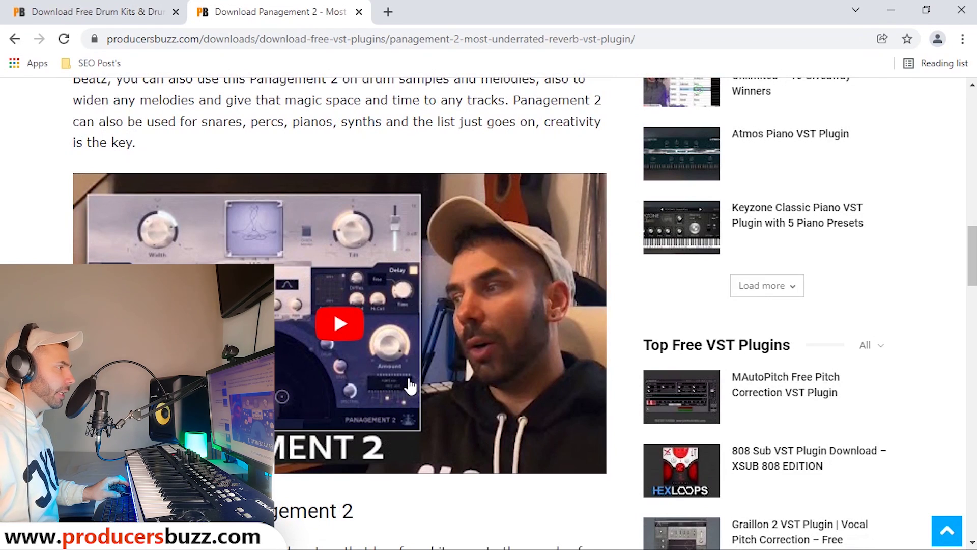
{"action": "key", "text": "ctrl+minus"}
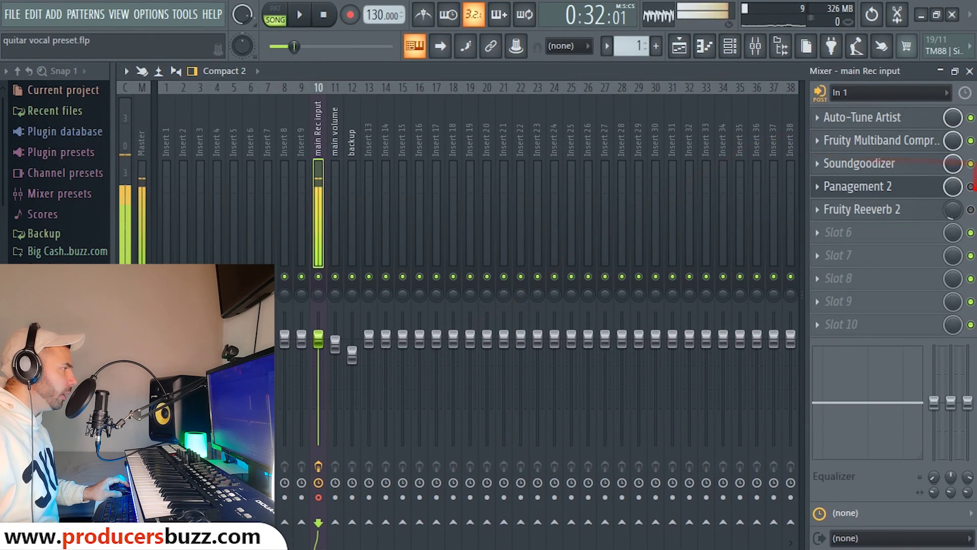
Step: Open Panagement 2 from the main Rec input insert and nudge its window to the right
{"action": "left_click", "coordinate": [910, 187]}
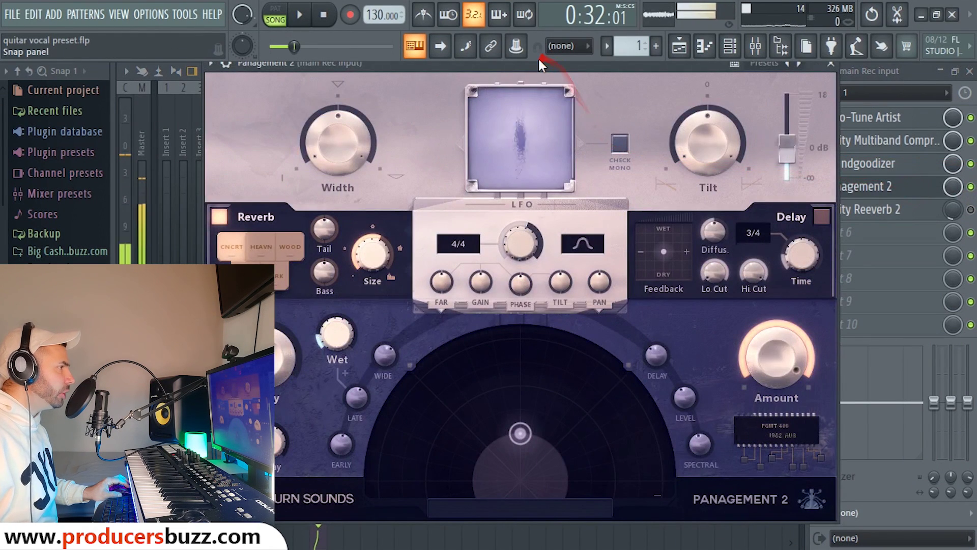
{"action": "left_click_drag", "start_coordinate": [577, 65], "coordinate": [618, 65]}
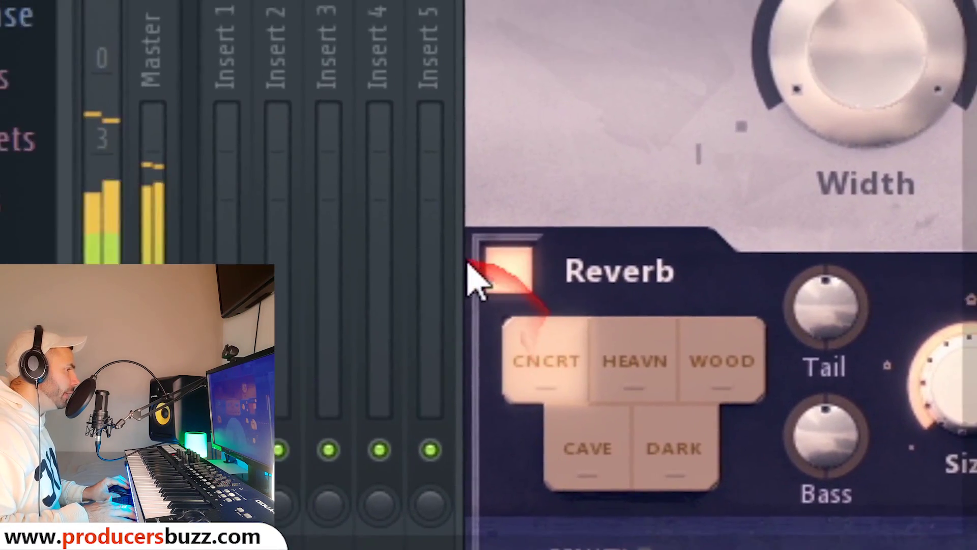
Step: Toggle Panagement 2's reverb off and on, choose Concrete, and try the Size, Decay and Wet controls
{"action": "left_click", "coordinate": [522, 277]}
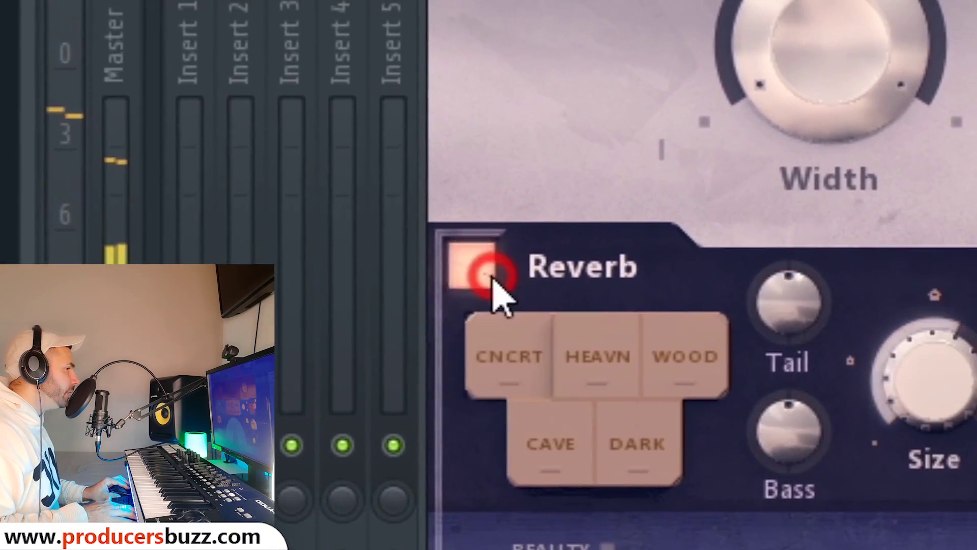
{"action": "left_click", "coordinate": [493, 279]}
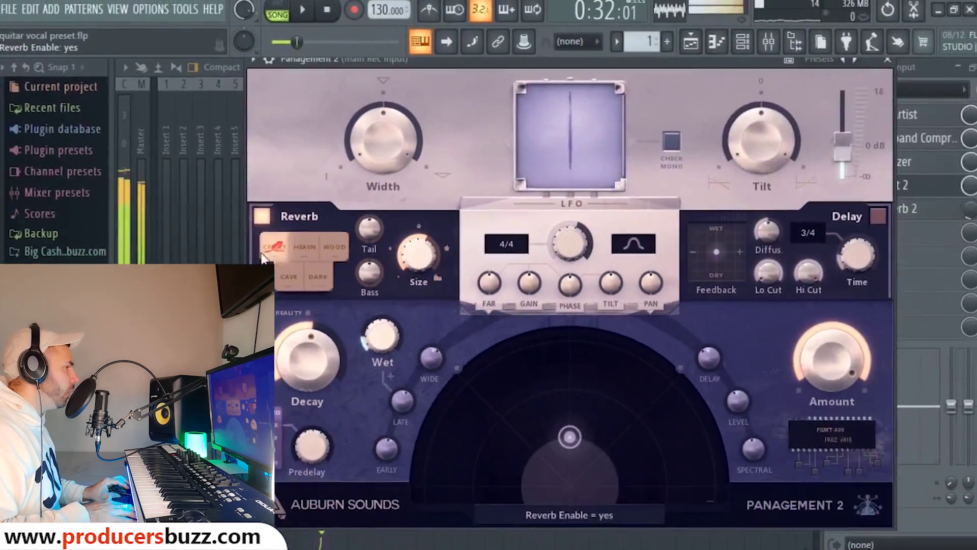
{"action": "left_click", "coordinate": [501, 280]}
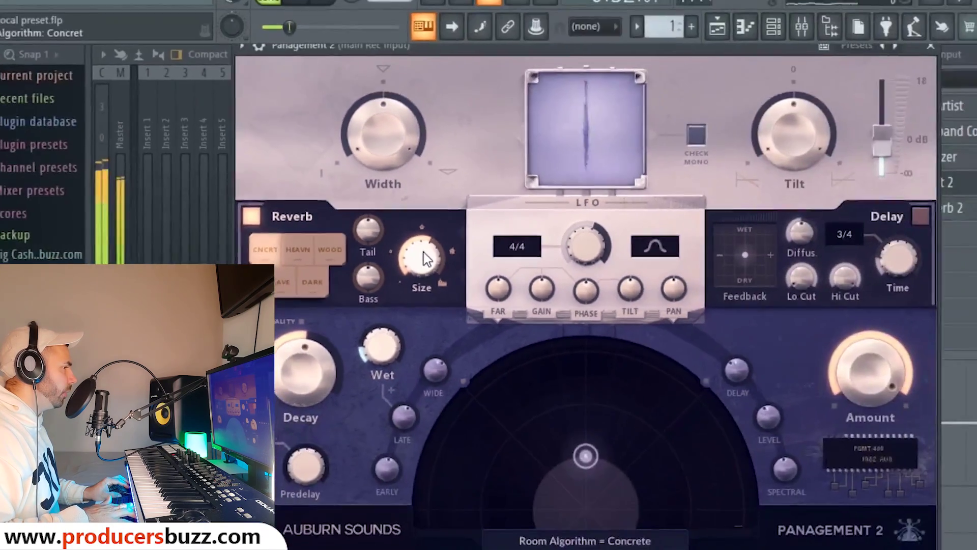
{"action": "left_click_drag", "start_coordinate": [564, 273], "coordinate": [578, 312]}
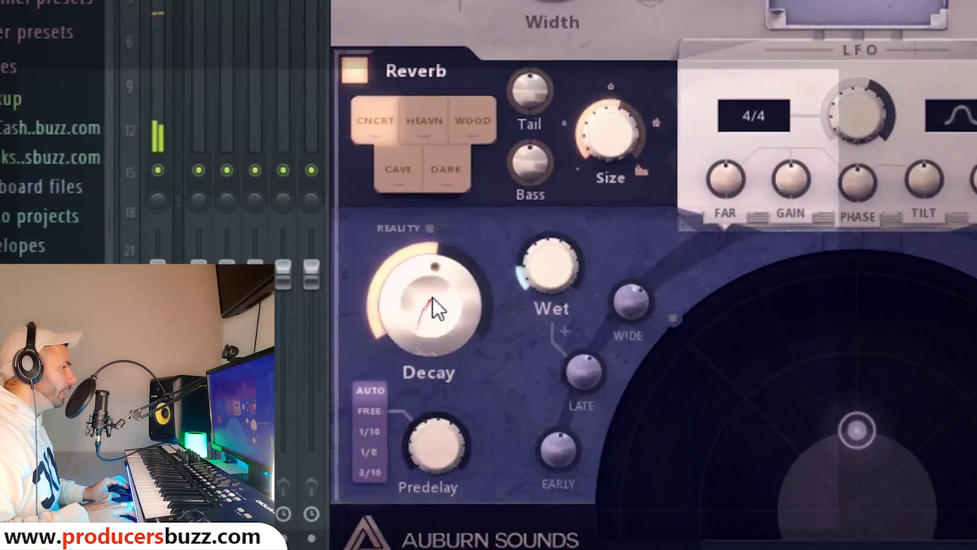
{"action": "left_click", "coordinate": [433, 300]}
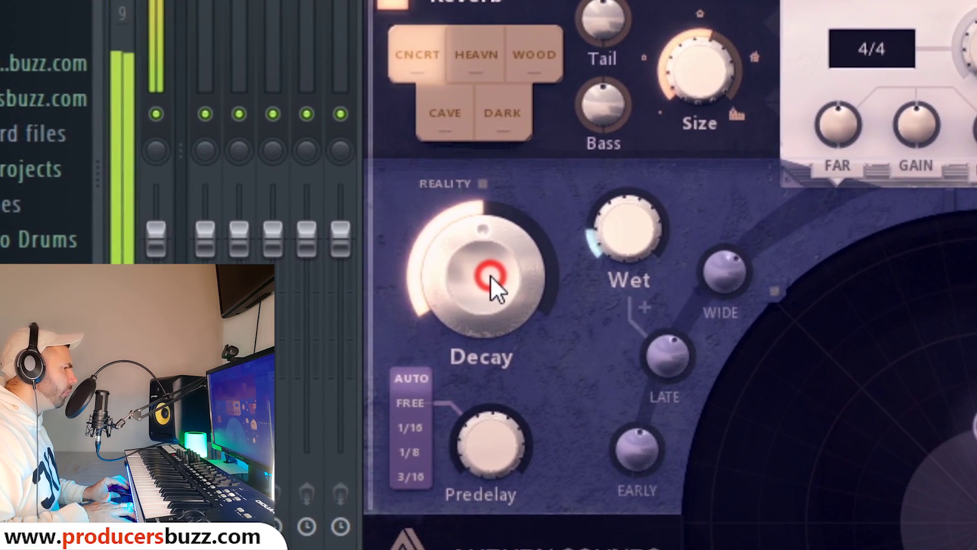
{"action": "left_click_drag", "start_coordinate": [491, 276], "coordinate": [530, 237]}
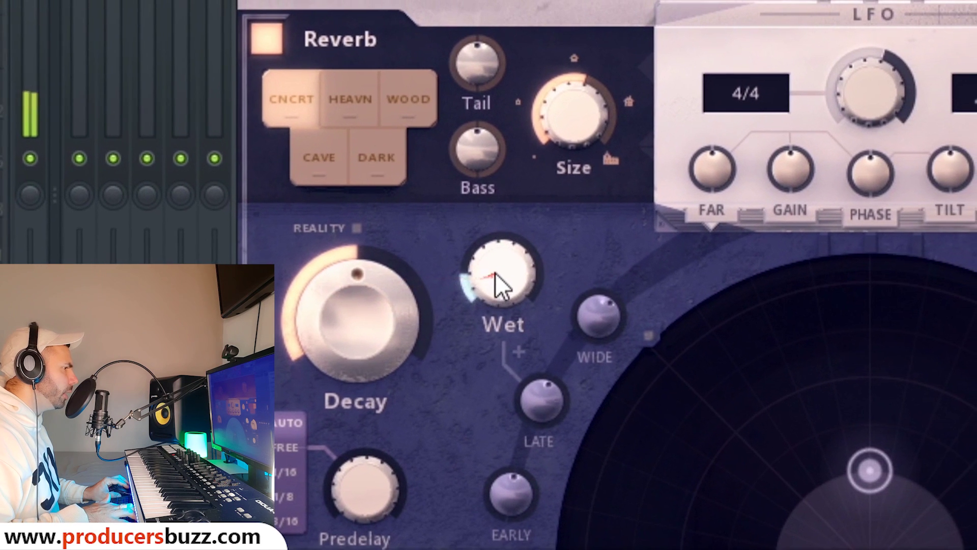
{"action": "left_click", "coordinate": [605, 260]}
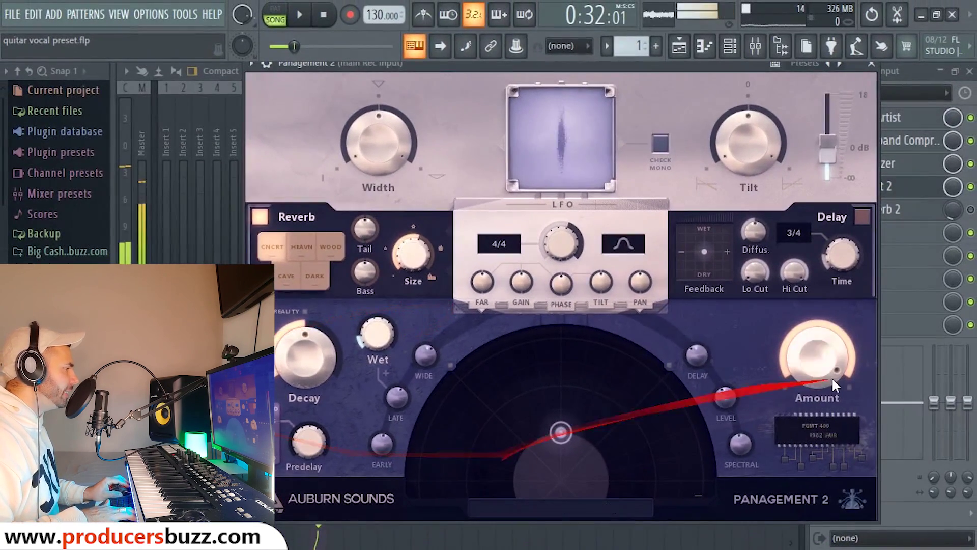
Step: Audition Heaven, return to Concrete, and settle the room size near 63% after trying 138%
{"action": "left_click", "coordinate": [420, 253]}
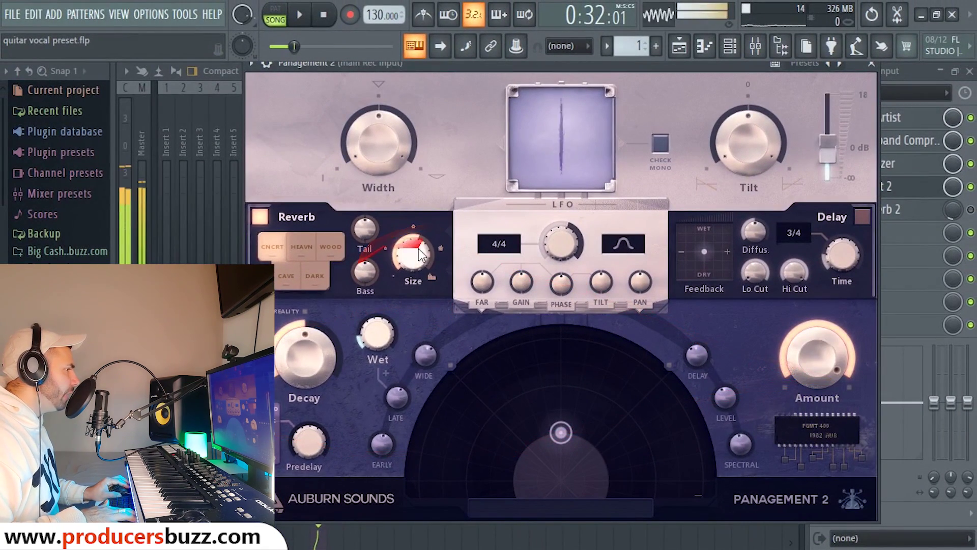
{"action": "left_click", "coordinate": [307, 246]}
{"action": "left_click", "coordinate": [279, 251]}
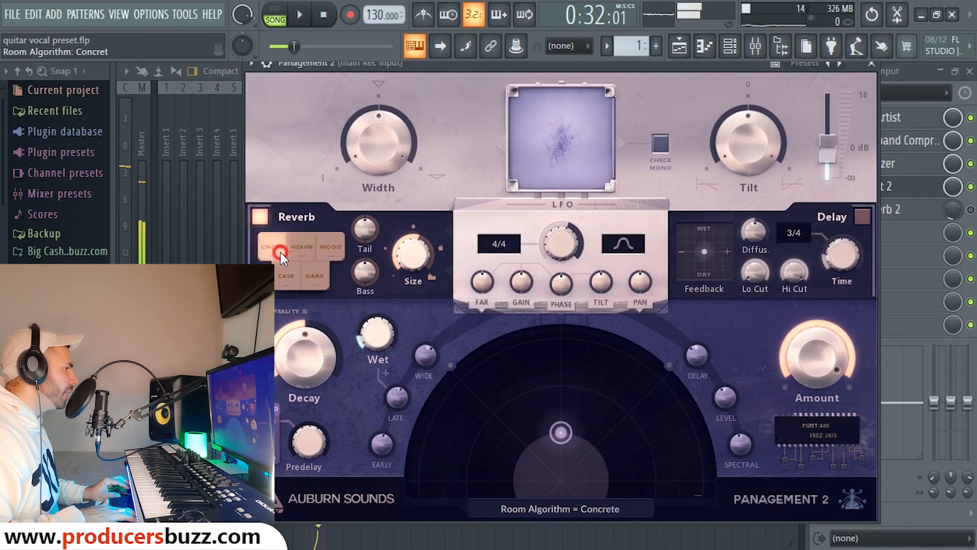
{"action": "left_click", "coordinate": [410, 261]}
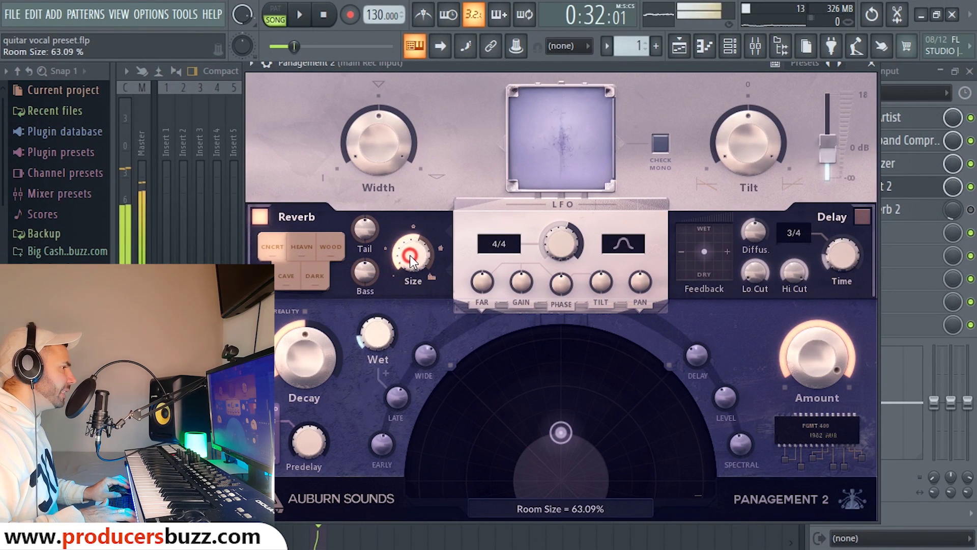
{"action": "left_click_drag", "start_coordinate": [410, 255], "coordinate": [411, 168]}
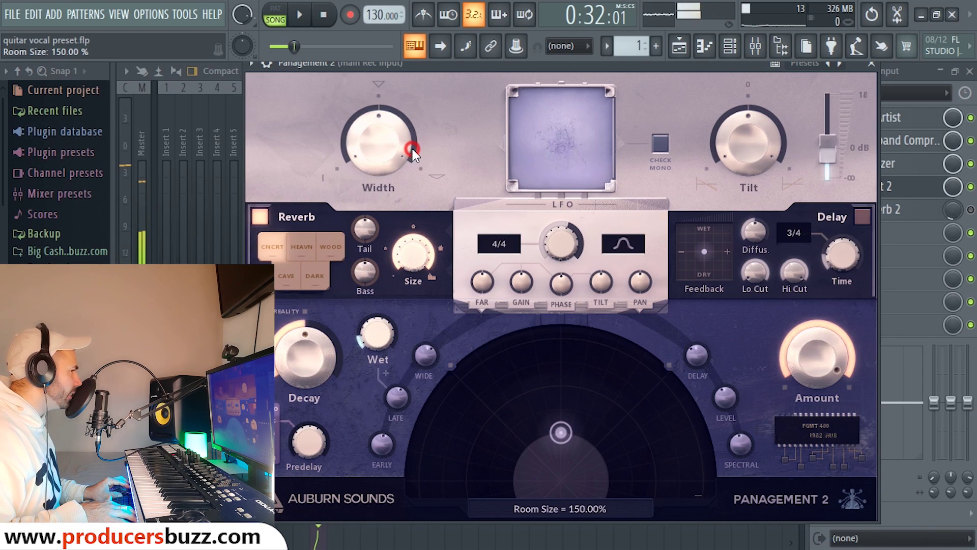
{"action": "left_click_drag", "start_coordinate": [410, 149], "coordinate": [406, 257]}
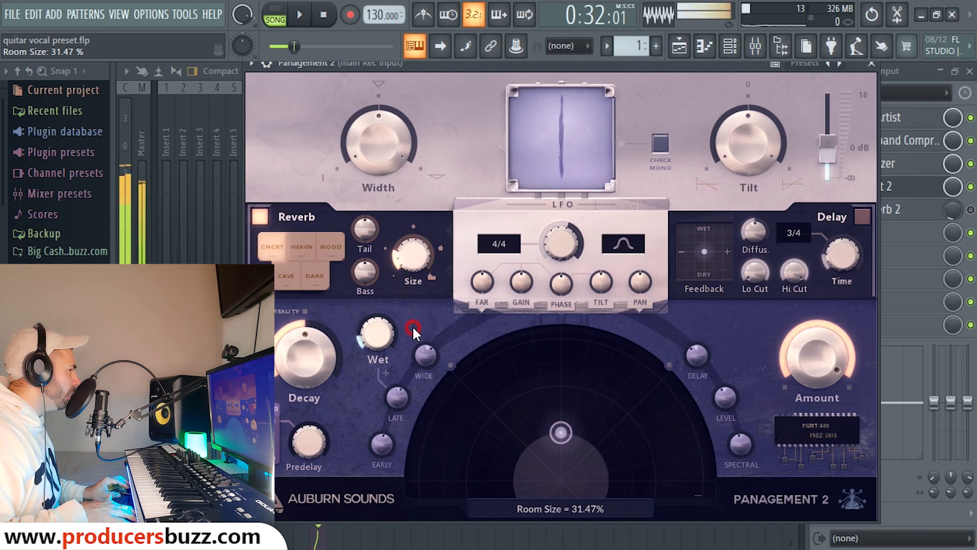
{"action": "left_click_drag", "start_coordinate": [412, 325], "coordinate": [429, 252]}
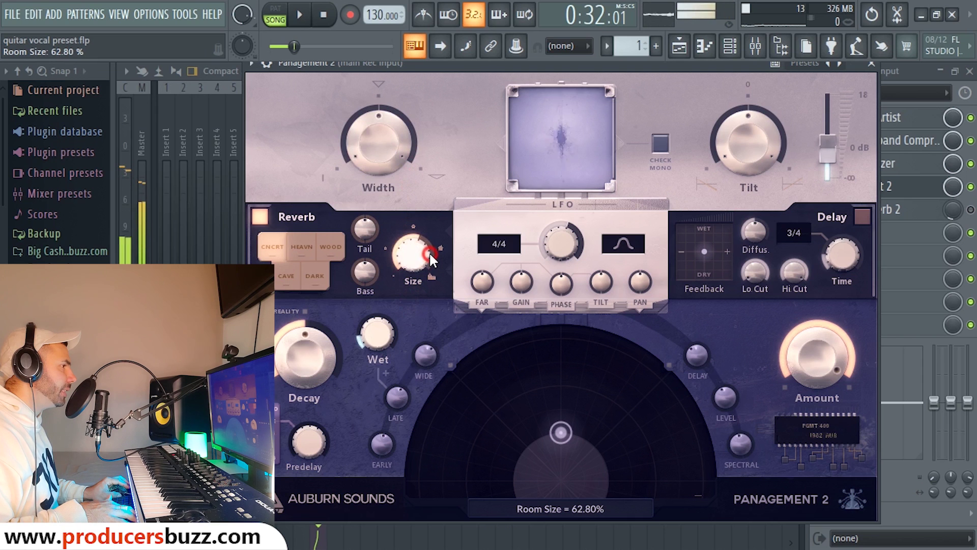
Step: Close Panagement 2 with room size at 57.60%, then bring up Fruity Reeverb 2
{"action": "left_click", "coordinate": [876, 67]}
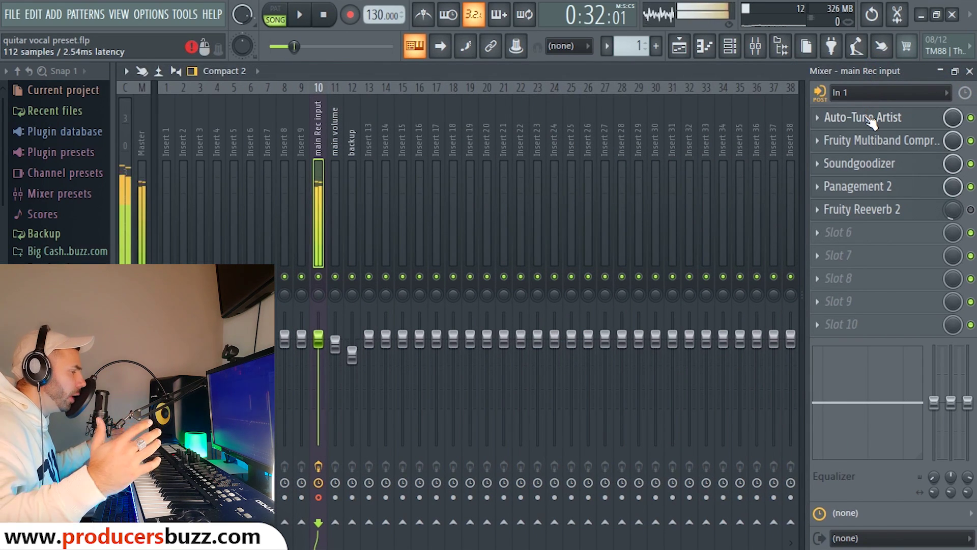
{"action": "left_click", "coordinate": [891, 189]}
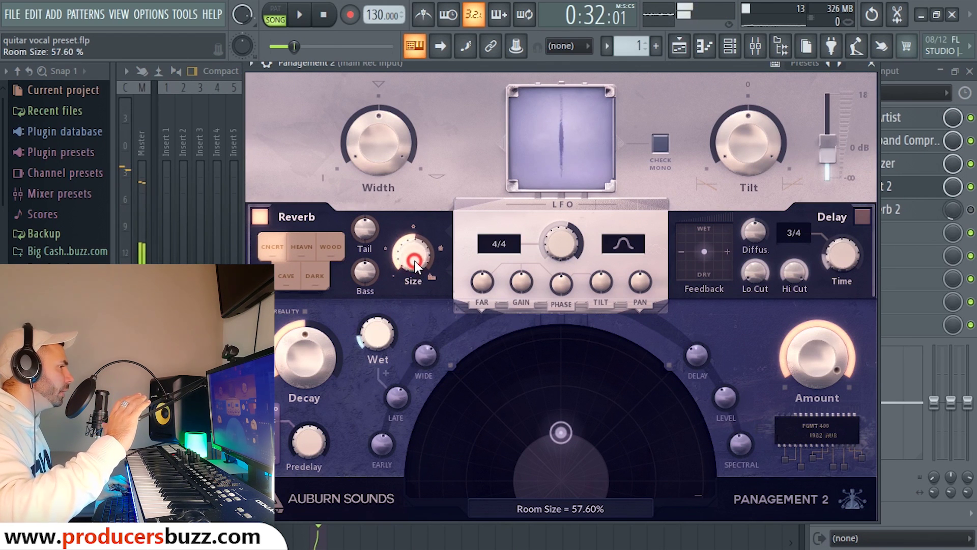
{"action": "left_click", "coordinate": [872, 63]}
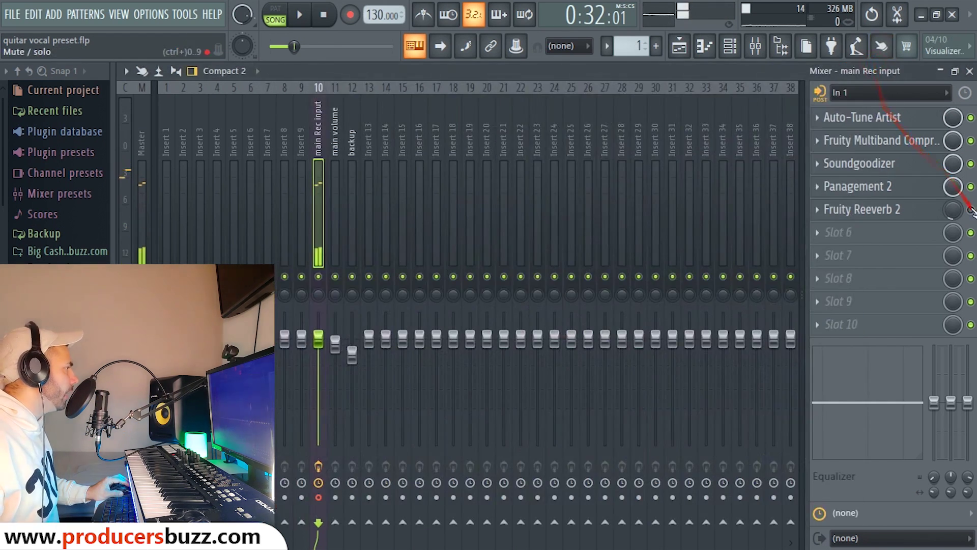
{"action": "left_click", "coordinate": [865, 210]}
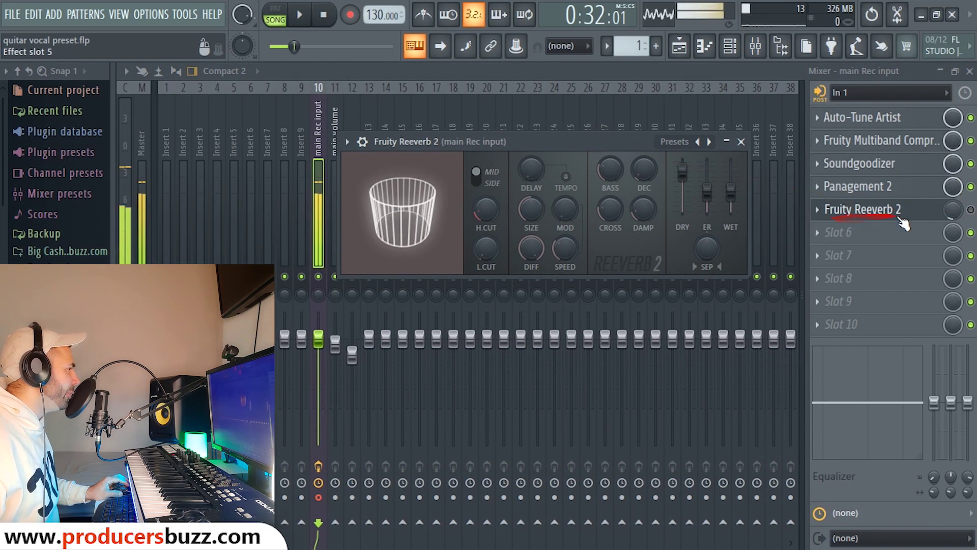
Step: Adjust the mix knob on the Fruity Reeverb 2 slot and check its settings window
{"action": "left_click", "coordinate": [953, 209]}
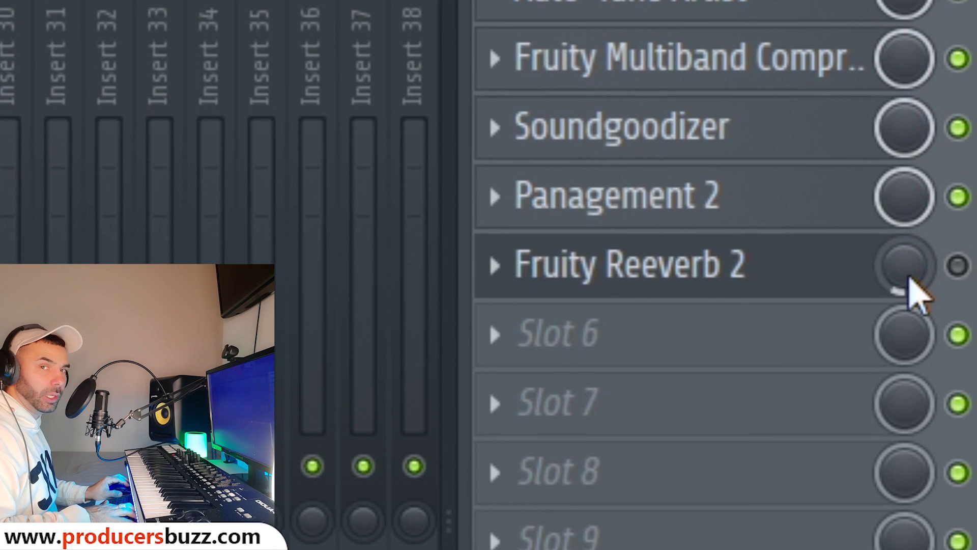
{"action": "scroll", "coordinate": [891, 280], "scroll_direction": "up", "scroll_amount": 2}
{"action": "left_click_drag", "start_coordinate": [911, 280], "coordinate": [911, 283]}
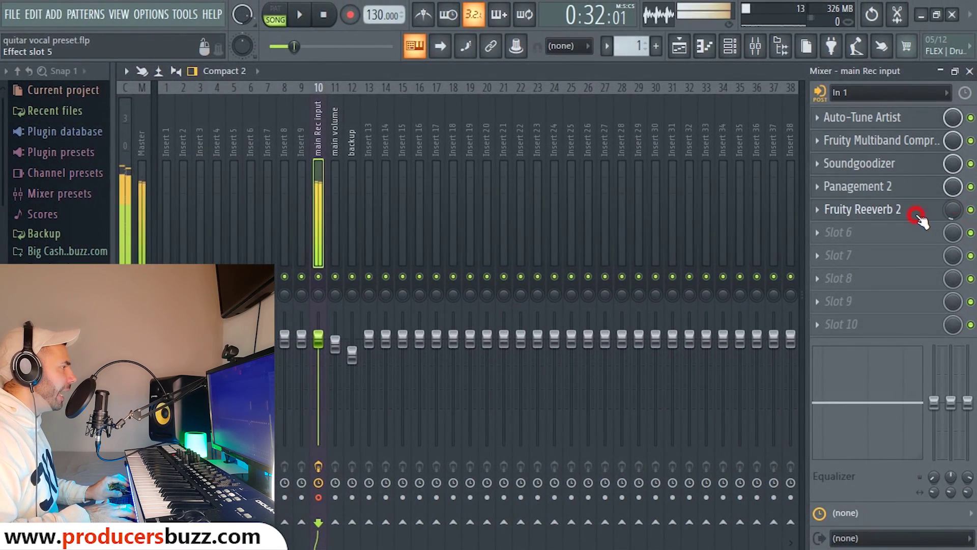
{"action": "left_click", "coordinate": [906, 228]}
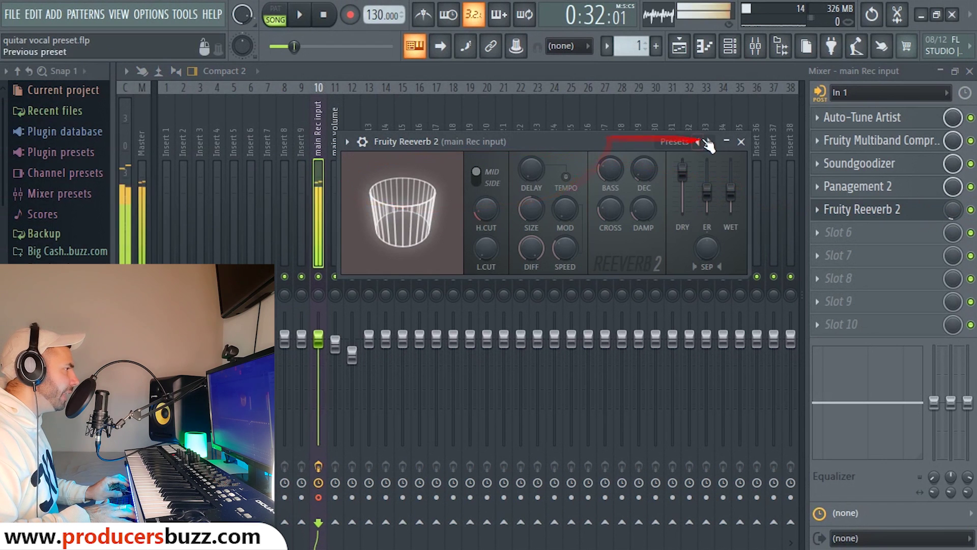
{"action": "left_click", "coordinate": [741, 142]}
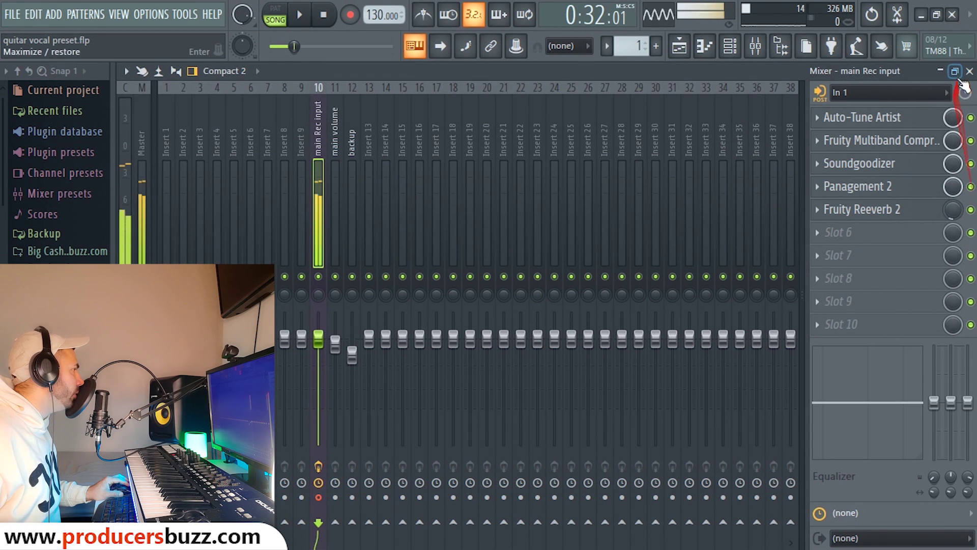
Step: Hide the mixer and play the song from around bar 18, then stop
{"action": "left_click", "coordinate": [936, 71]}
{"action": "left_click", "coordinate": [417, 104]}
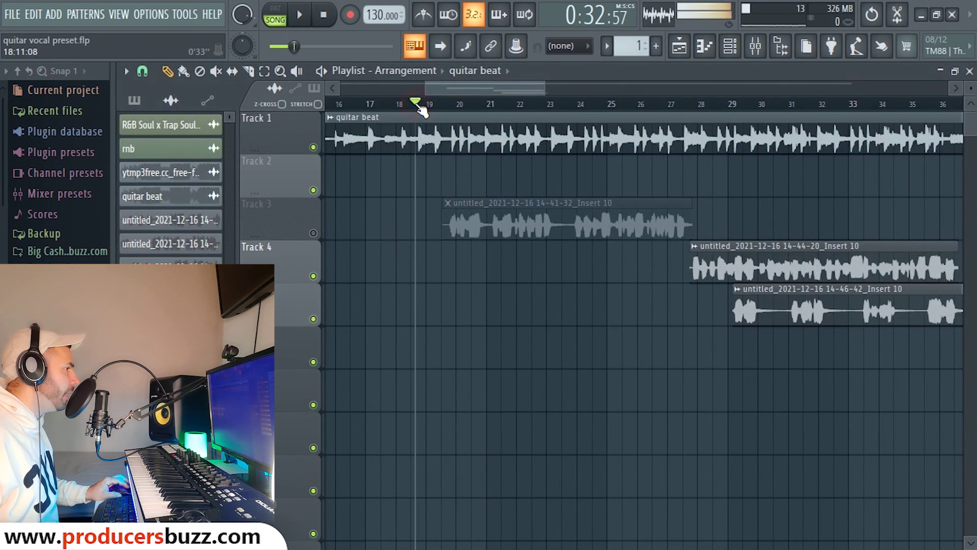
{"action": "key", "text": "space"}
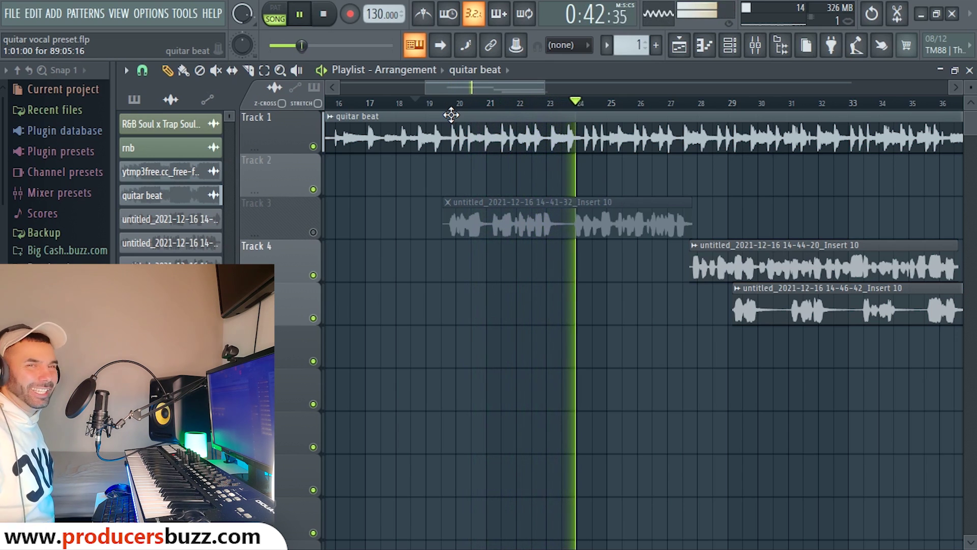
{"action": "key", "text": "space"}
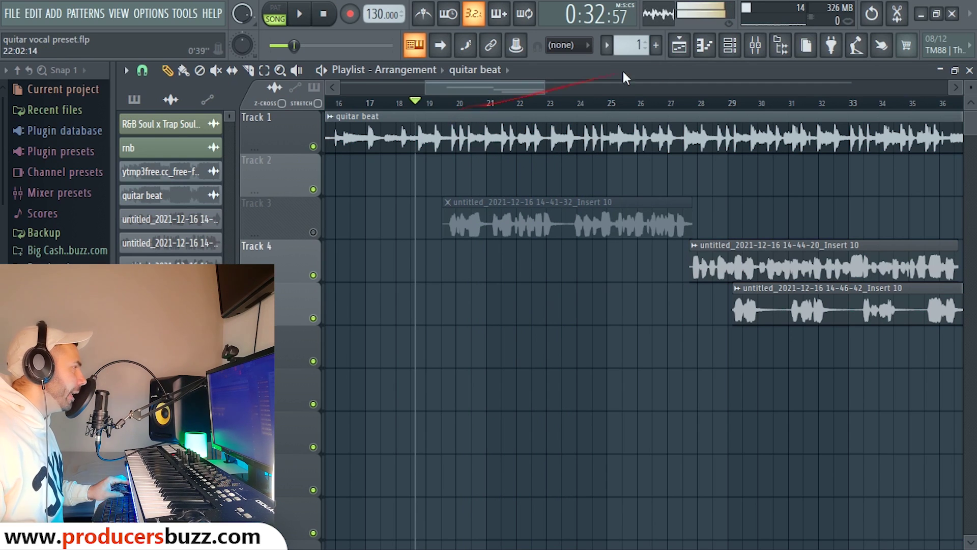
Step: Expand the mixer, select the main volume insert, and close the mixer
{"action": "left_click", "coordinate": [753, 45]}
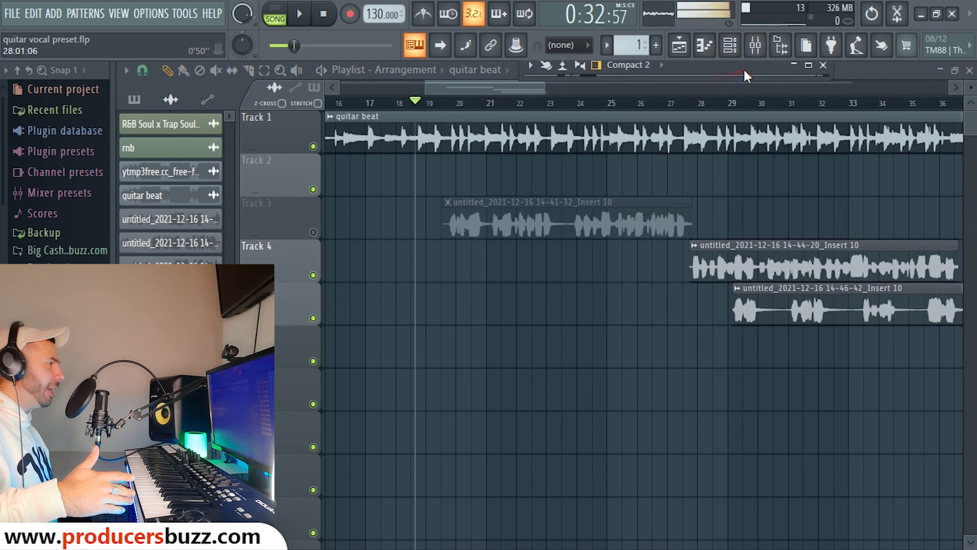
{"action": "left_click", "coordinate": [744, 69]}
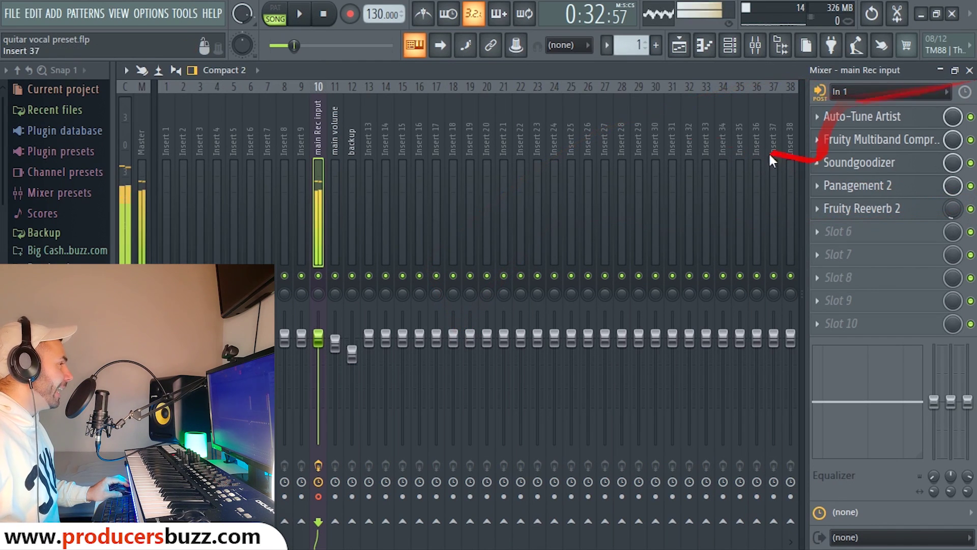
{"action": "left_click", "coordinate": [334, 155]}
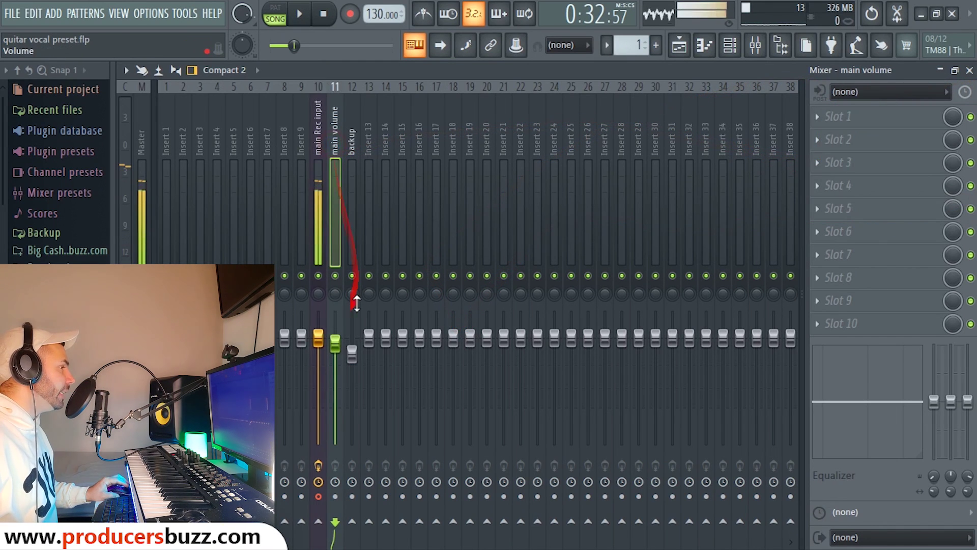
{"action": "left_click", "coordinate": [970, 70]}
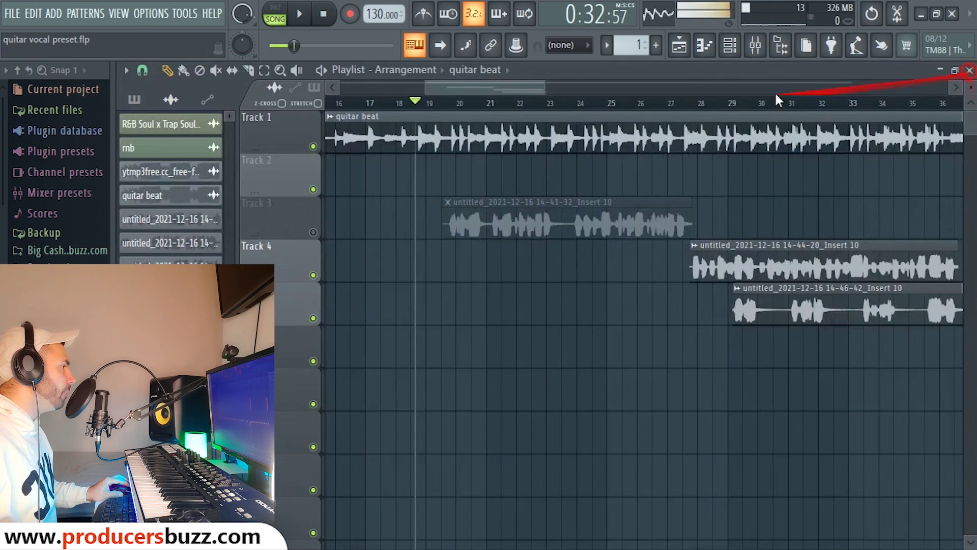
Step: Play the arrangement from bar 28 to hear the vocal takes, then stop
{"action": "left_click", "coordinate": [709, 107]}
{"action": "key", "text": "space"}
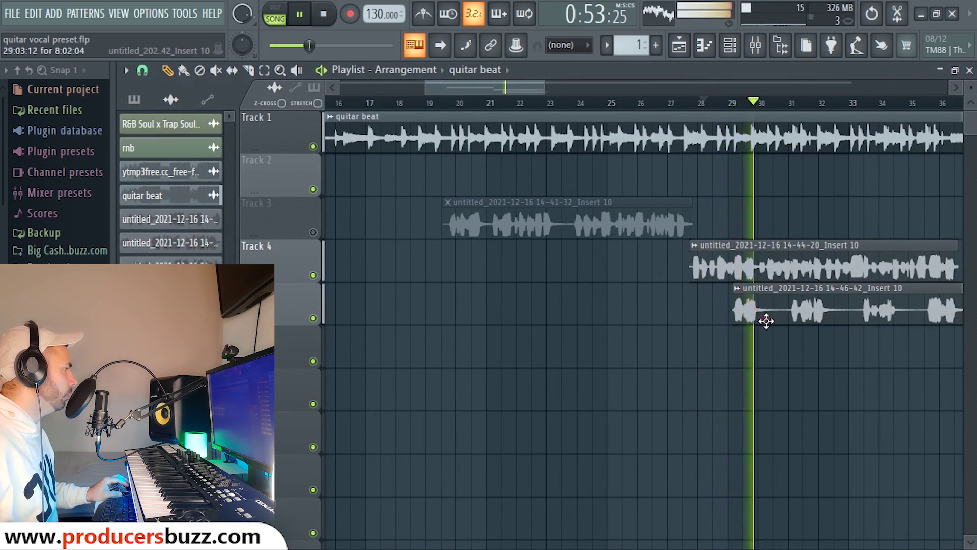
{"action": "left_click_drag", "start_coordinate": [508, 84], "coordinate": [550, 85]}
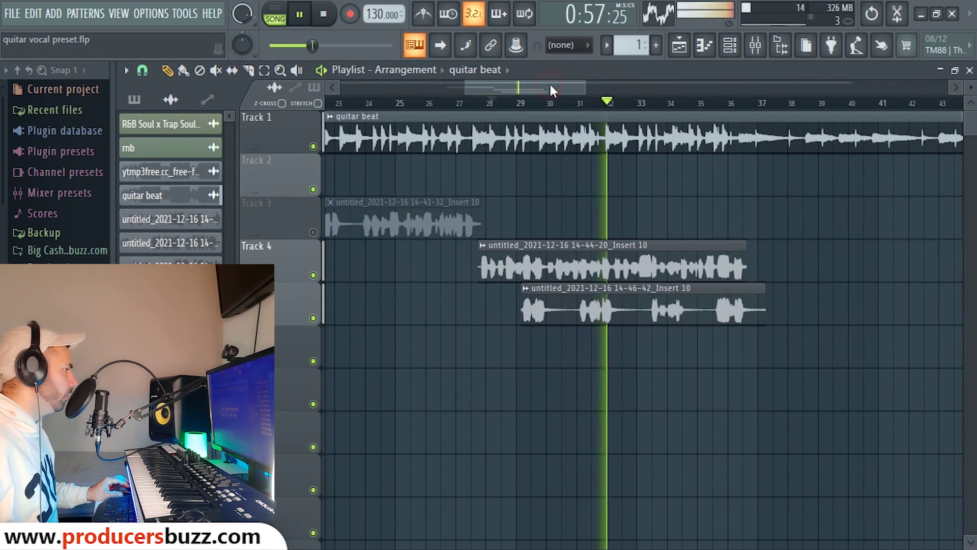
{"action": "key", "text": "space"}
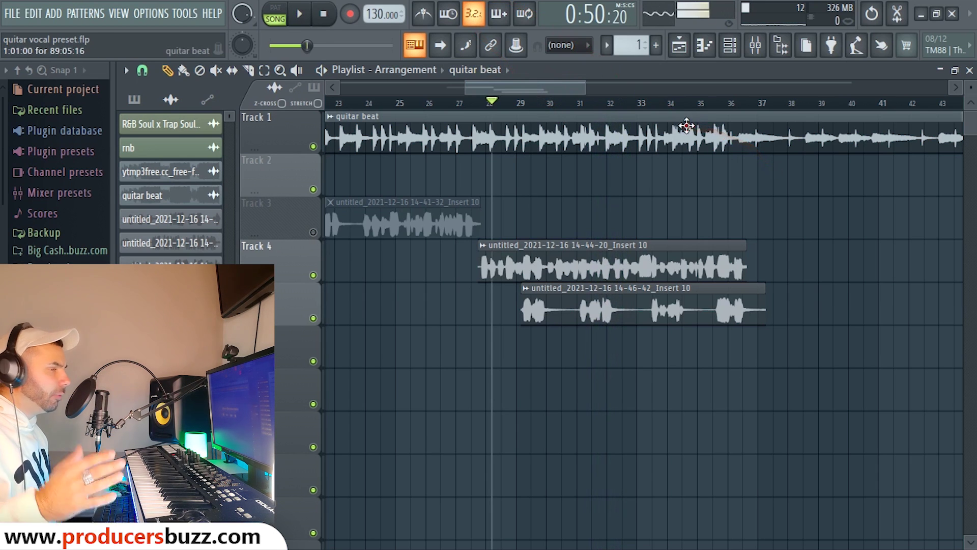
Step: Move the song position to bar 29 and select main Rec input in the mixer
{"action": "left_click", "coordinate": [523, 105]}
{"action": "left_click", "coordinate": [755, 51]}
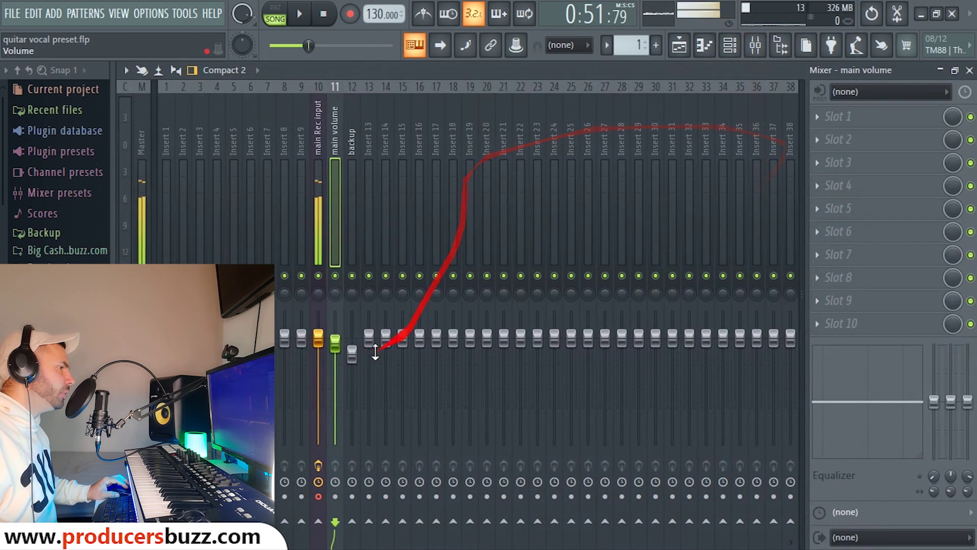
{"action": "left_click", "coordinate": [352, 169]}
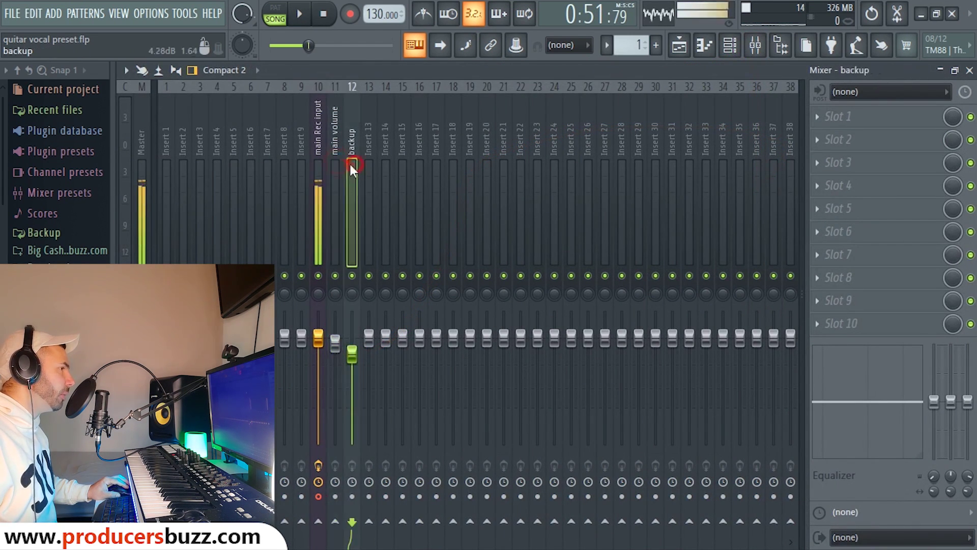
{"action": "left_click", "coordinate": [316, 164]}
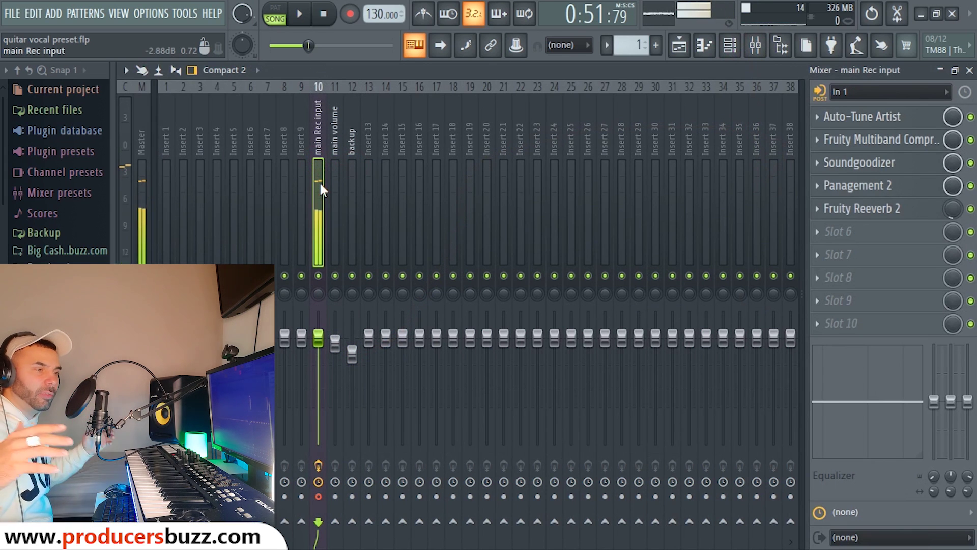
Step: Switch off Panagement 2 and Fruity Reeverb 2, select main volume, and hide the mixer
{"action": "left_click", "coordinate": [969, 209]}
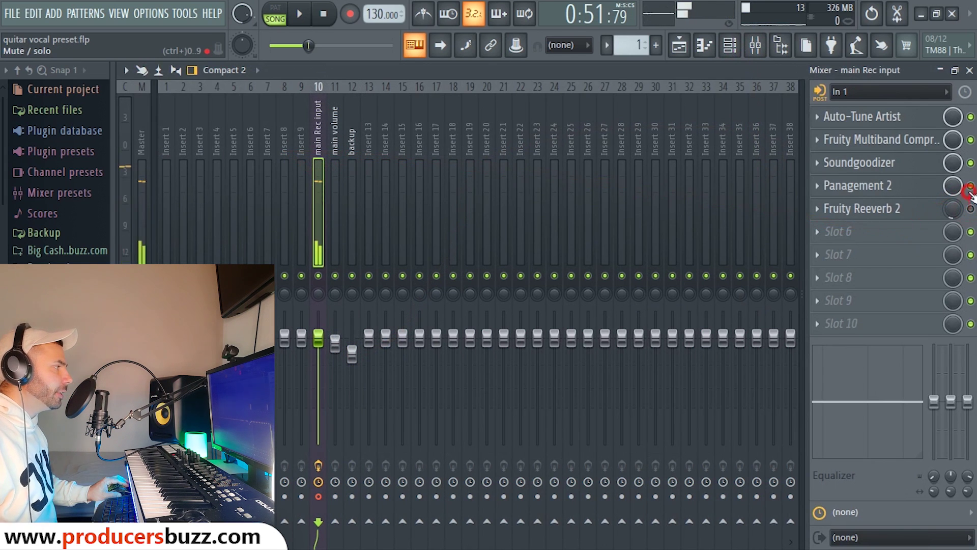
{"action": "left_click", "coordinate": [970, 187]}
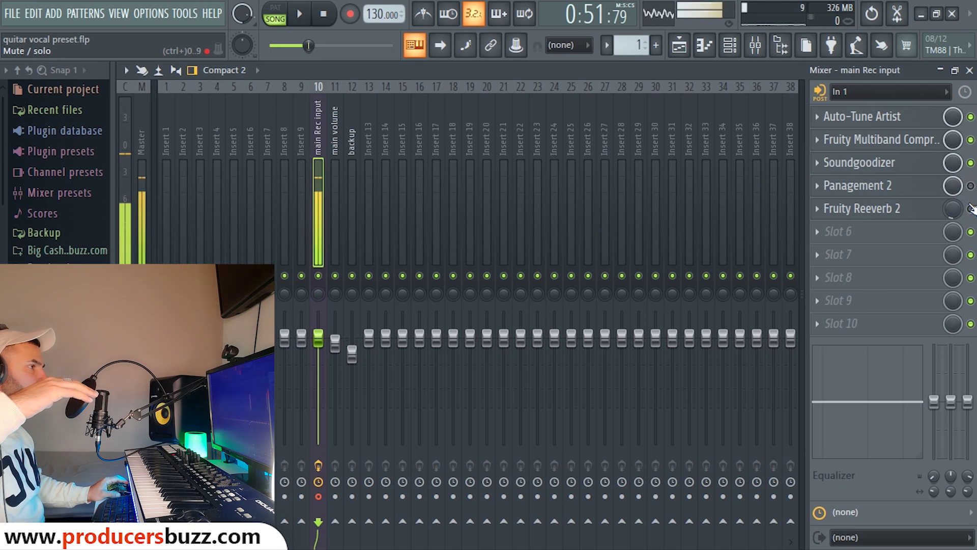
{"action": "left_click", "coordinate": [970, 208]}
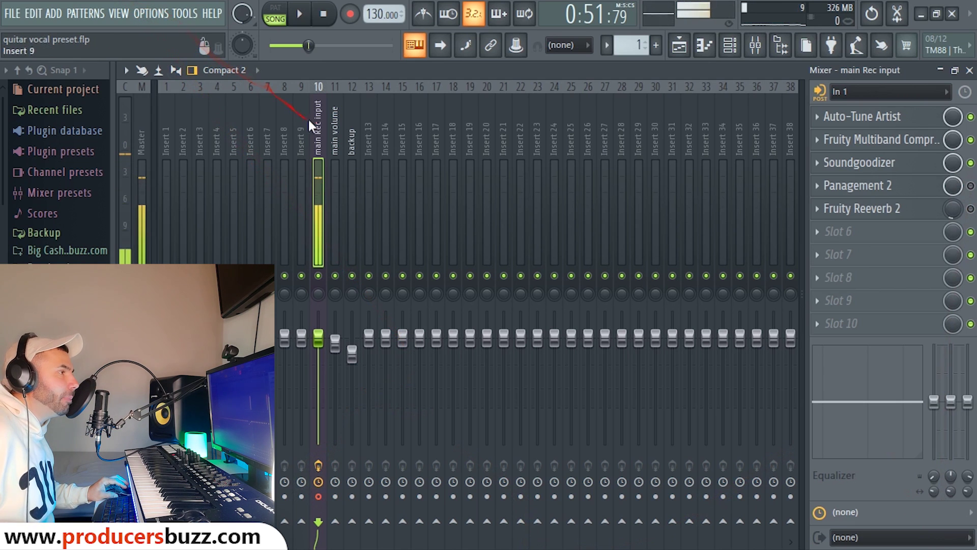
{"action": "left_click", "coordinate": [333, 146]}
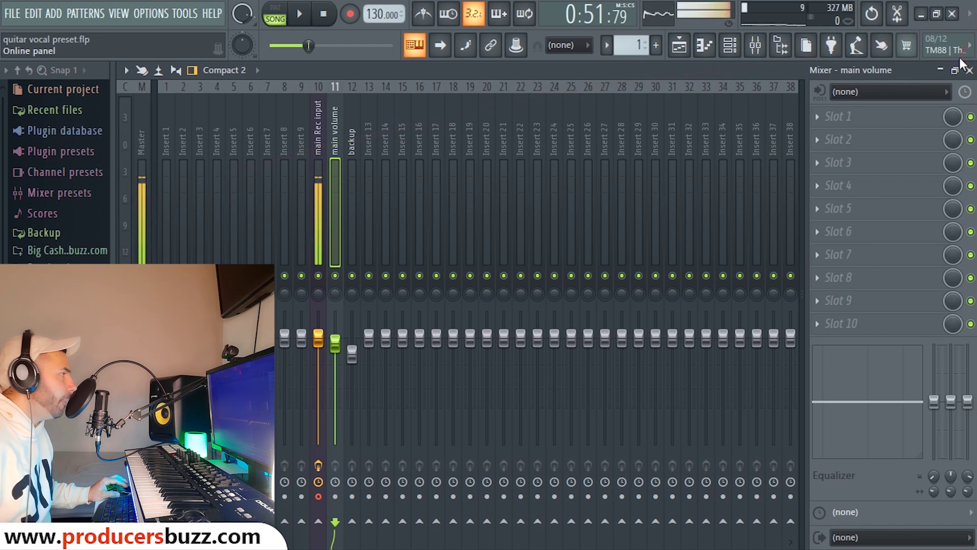
{"action": "left_click", "coordinate": [945, 70]}
{"action": "left_click_drag", "start_coordinate": [562, 87], "coordinate": [601, 89]}
Step: Unmute Track 3, scrub back to about bar 19, and start playback
{"action": "left_click", "coordinate": [312, 233]}
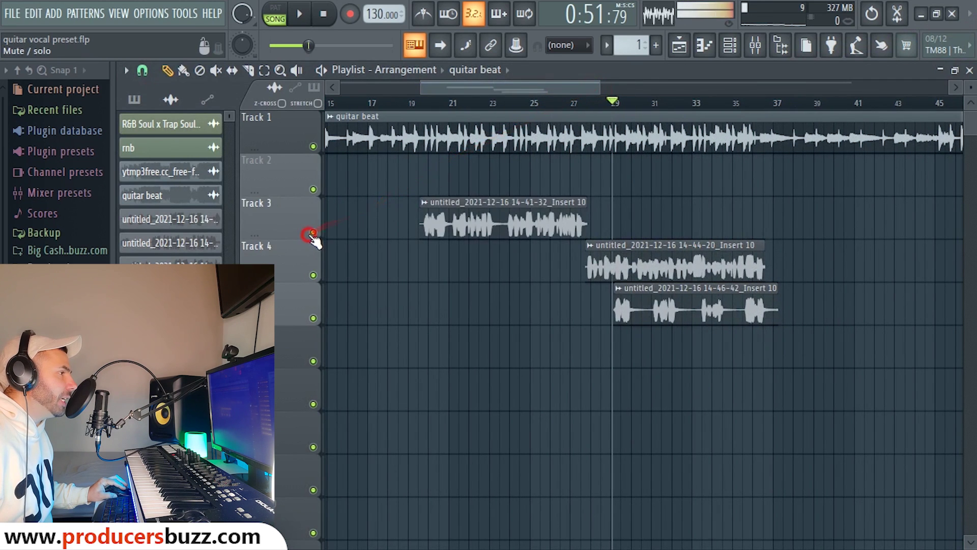
{"action": "left_click", "coordinate": [424, 104]}
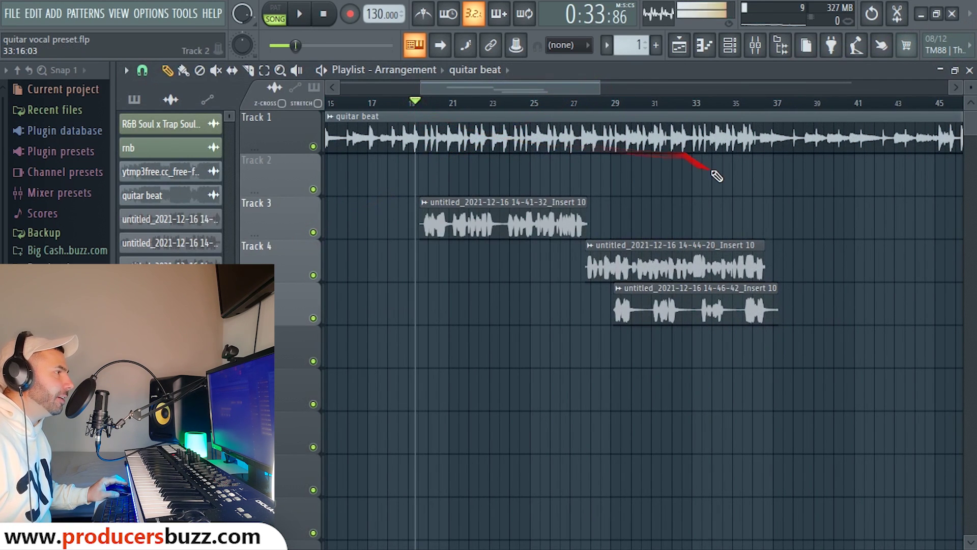
{"action": "left_click_drag", "start_coordinate": [618, 105], "coordinate": [418, 111]}
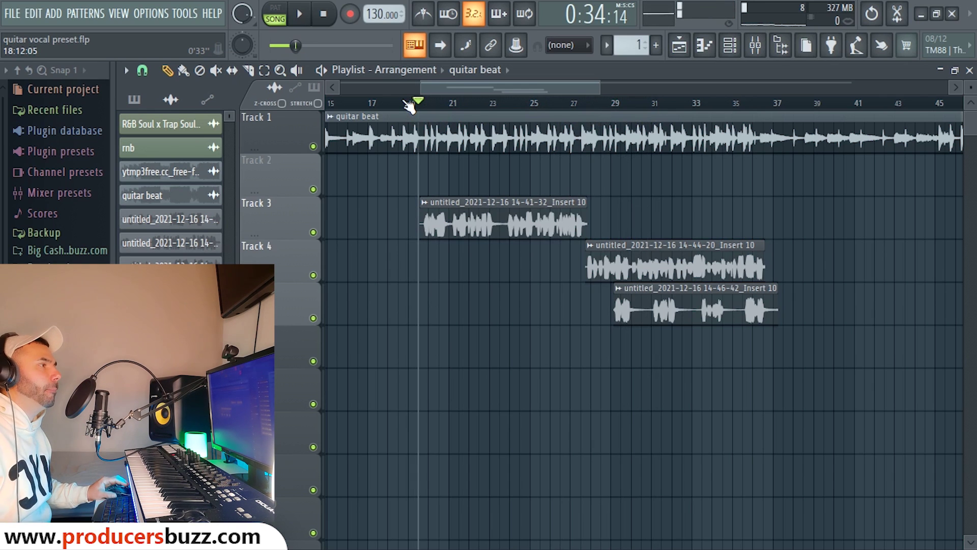
{"action": "key", "text": "space"}
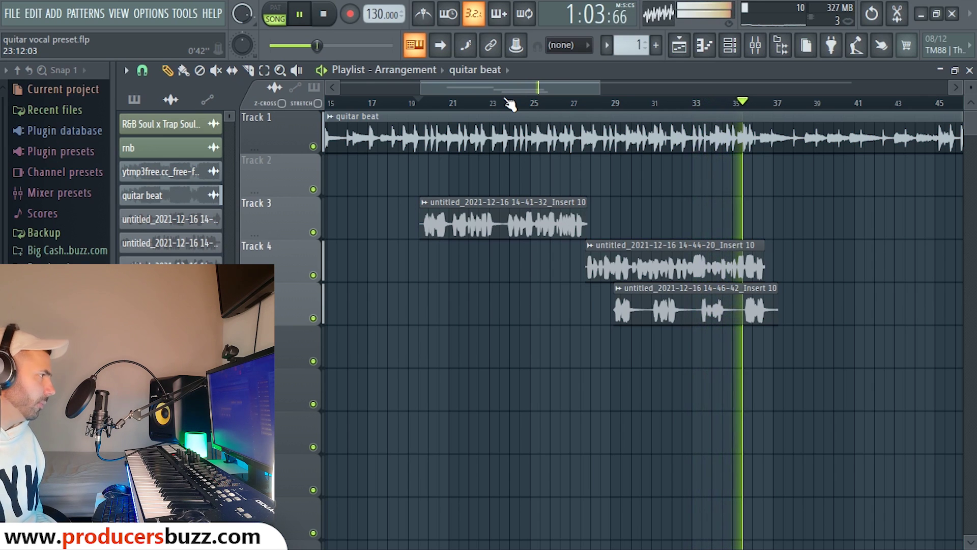
Step: Stop playback so the position returns to about bar 19 at 0:34
{"action": "key", "text": "space"}
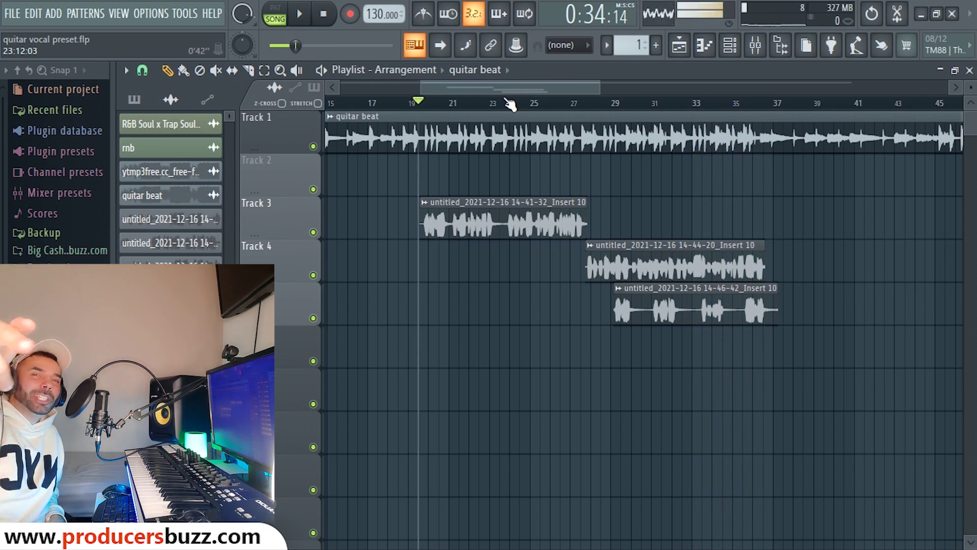